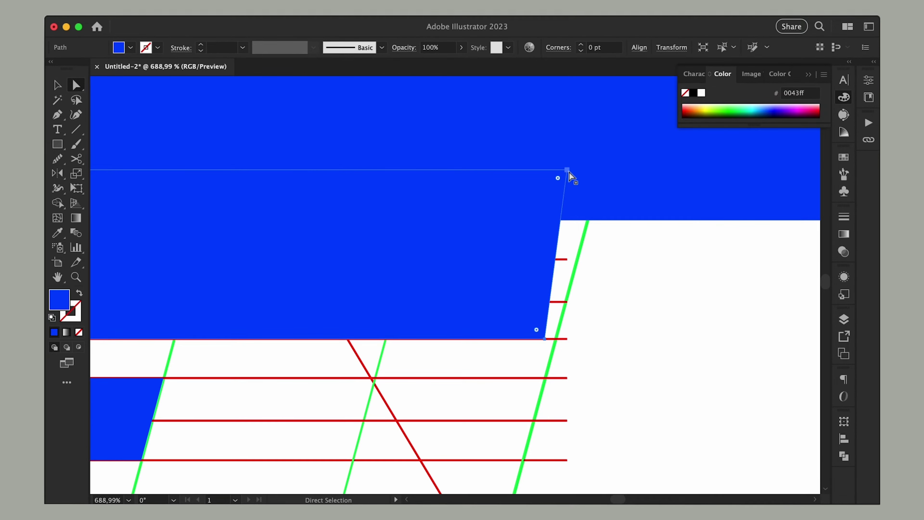
Step: Copy the slanted green guide inward and move the blue barrel's end anchors to align its front edge with it
left_click(568, 174)
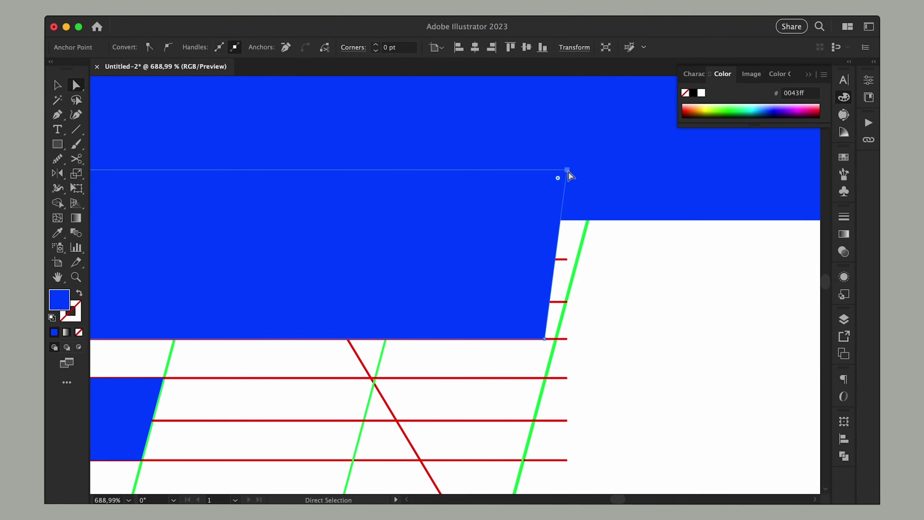
left_click_drag(544, 340, 516, 340)
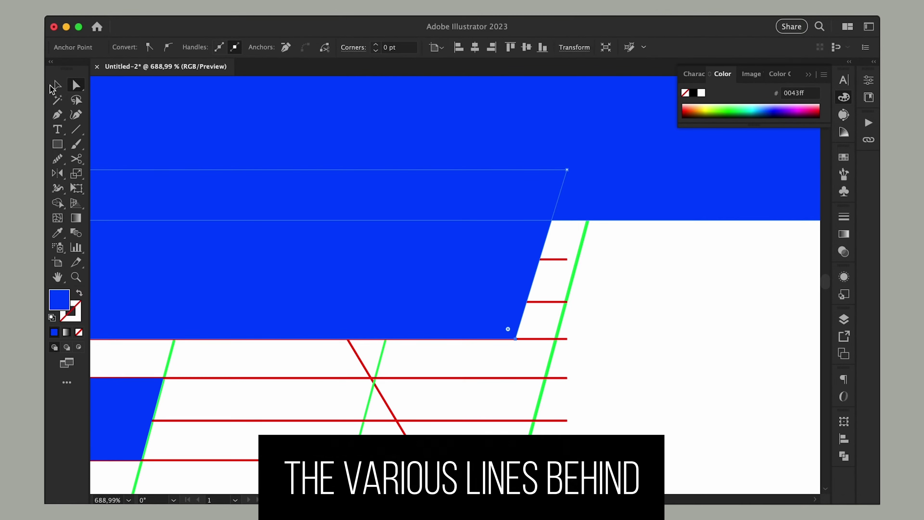
key("v")
left_click_drag(586, 243, 542, 275)
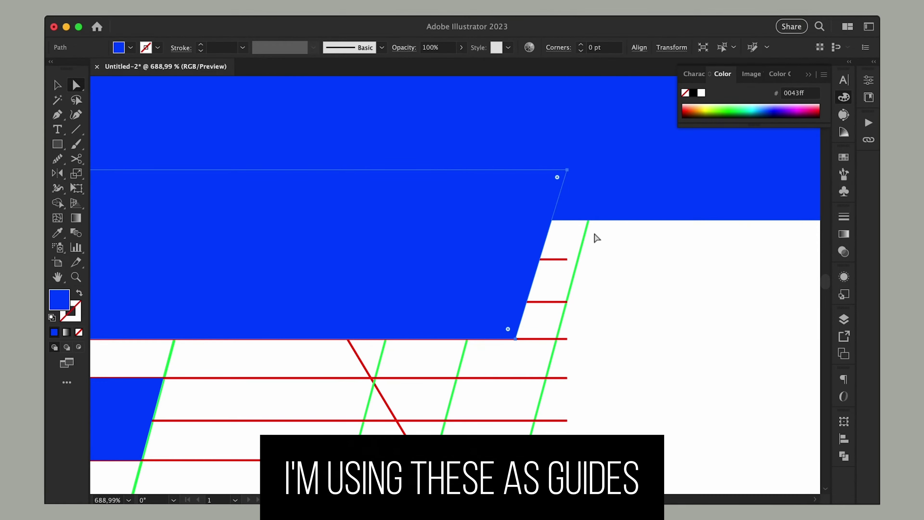
key("a")
left_click_drag(516, 339, 464, 344)
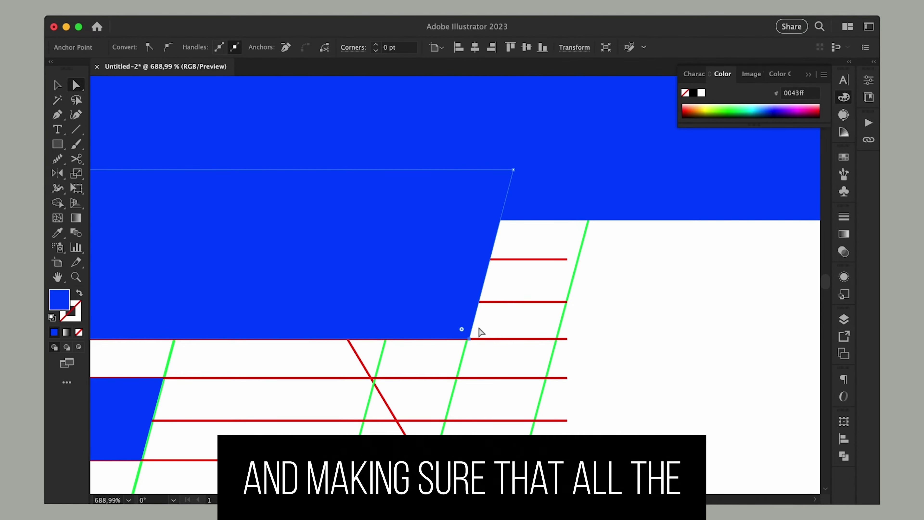
Step: Draw a curved trigger outline with the Pen tool beneath the blue bar, following the green sketch curves
key("p")
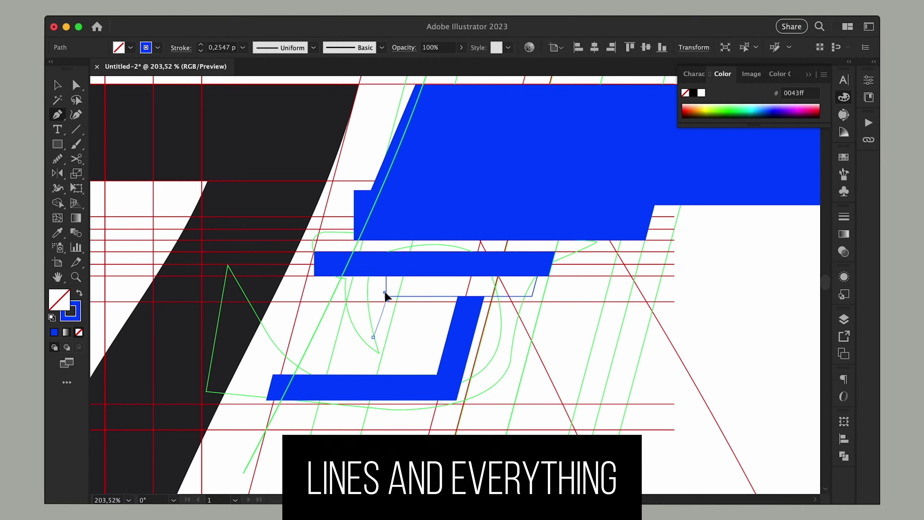
left_click_drag(386, 272, 356, 355)
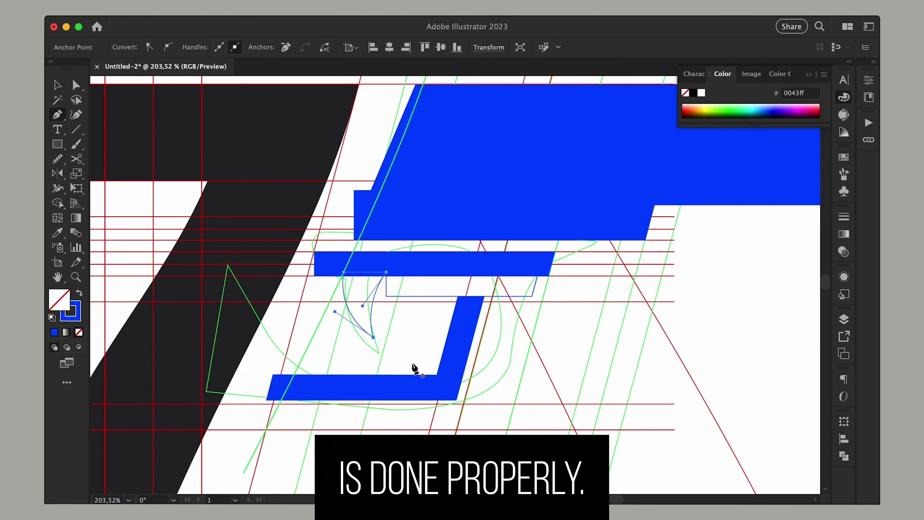
key("a")
left_click(385, 272)
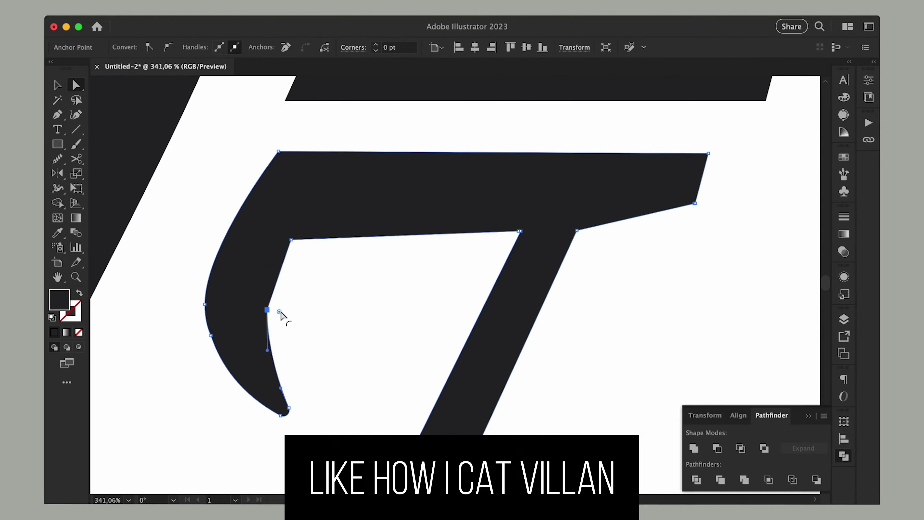
Step: Shift the inner upper corner of the black trigger shape and round the inner curve below it
left_click_drag(279, 311, 659, 389)
left_click(656, 385)
left_click_drag(291, 240, 305, 232)
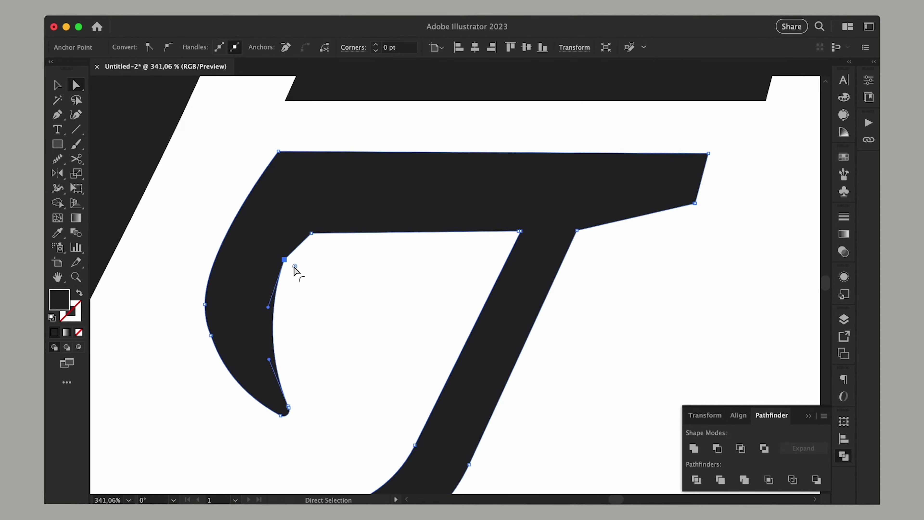
key("ctrl+z")
left_click(553, 408)
Step: Smooth the outer curve of the trigger's hook with the Smooth tool
left_click(211, 335)
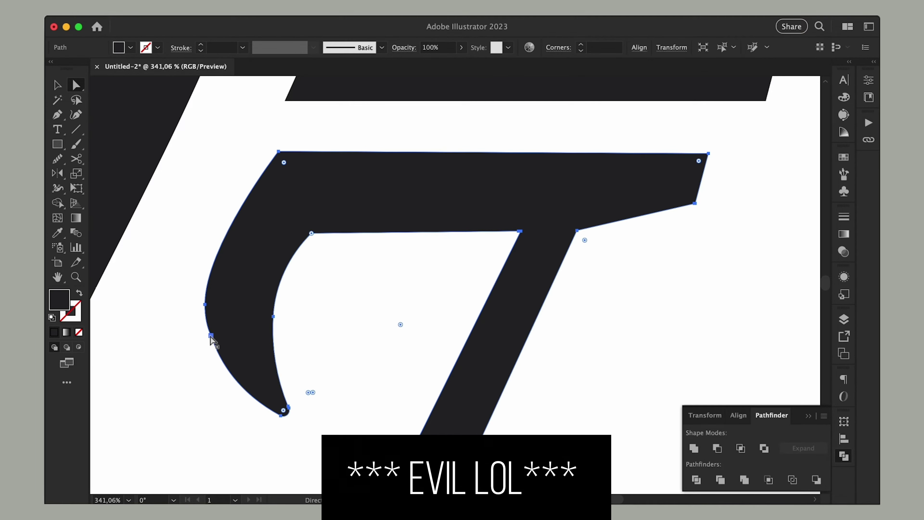
key("n")
left_click_drag(206, 290, 248, 379)
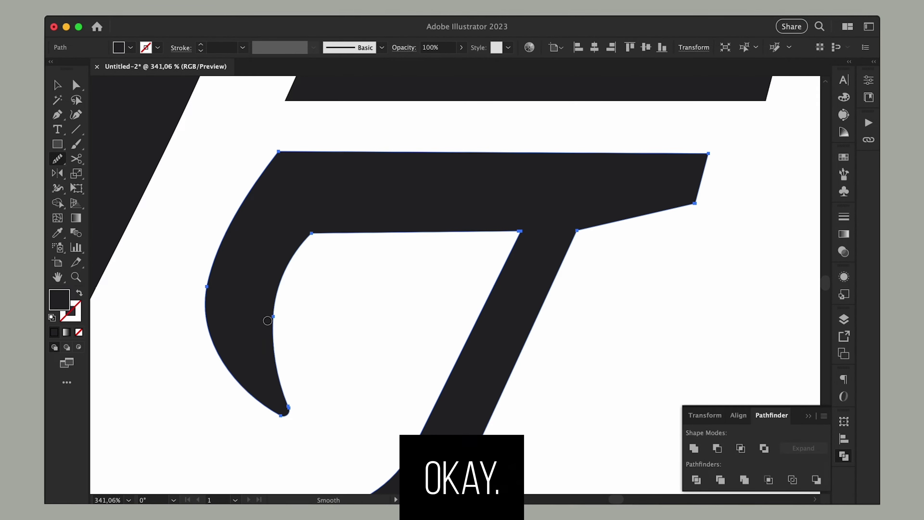
Step: Extend the upper front corner of the gun barrel slightly forward to lengthen the muzzle
scroll(474, 301, "down", 10)
key("a")
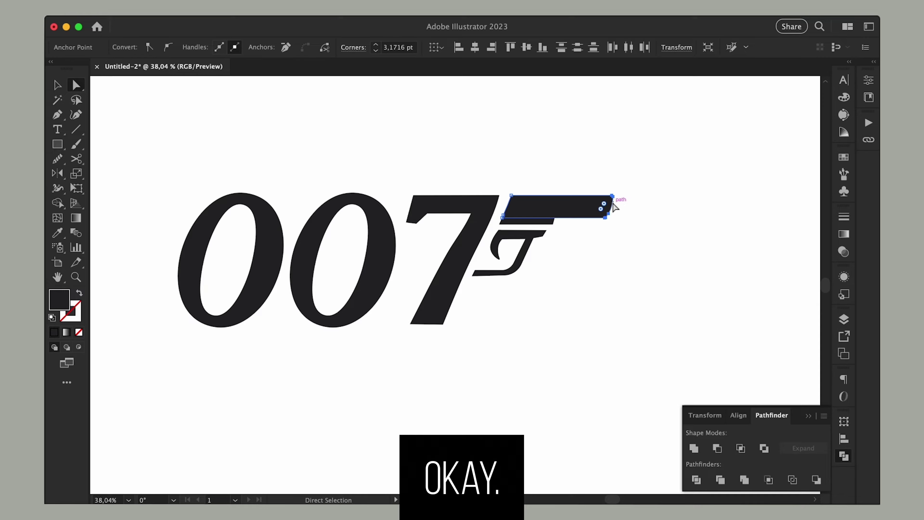
left_click(646, 235)
scroll(659, 255, "down", 3)
scroll(660, 256, "up", 2)
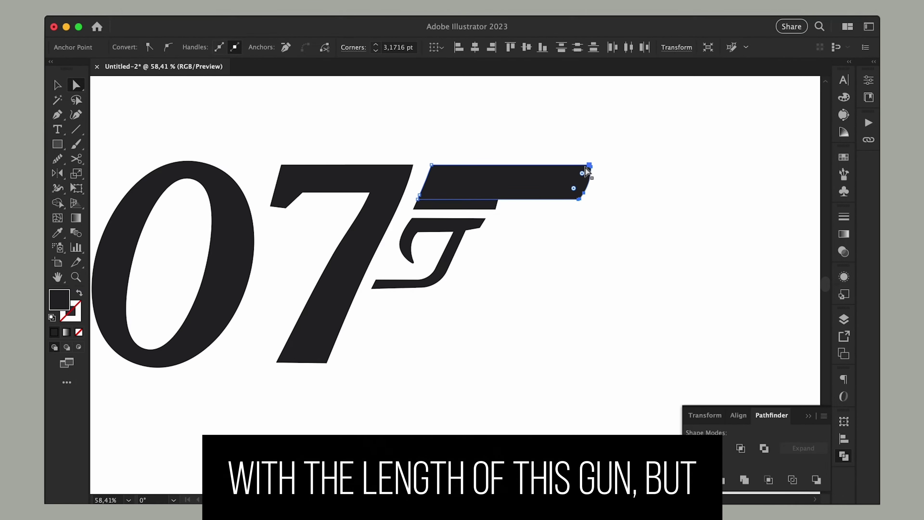
left_click_drag(587, 171, 593, 168)
left_click(460, 395)
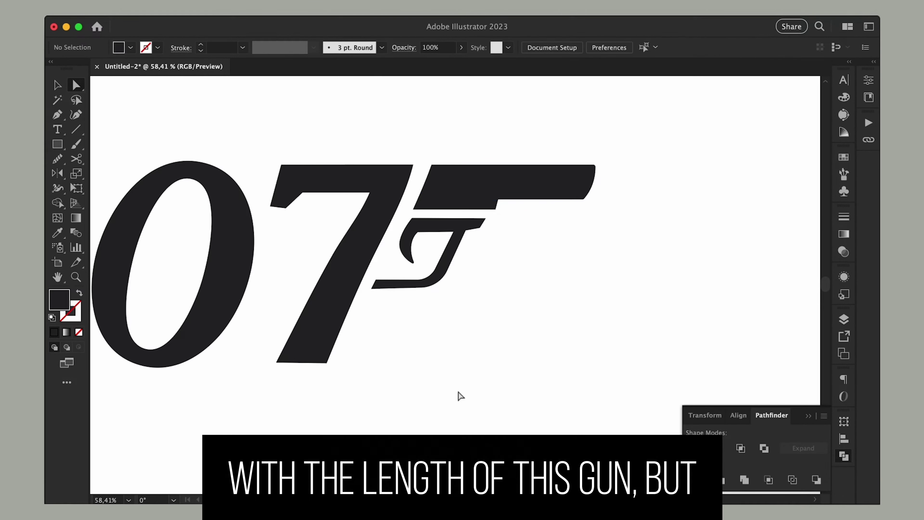
Step: Select the lower front corner of the strip beneath the gun barrel
left_click(486, 210)
scroll(486, 210, "up", 3)
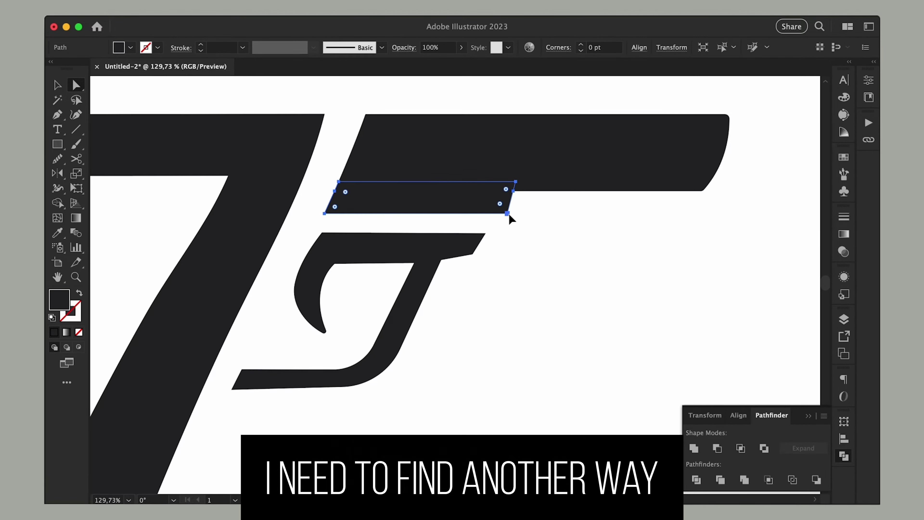
left_click(499, 213)
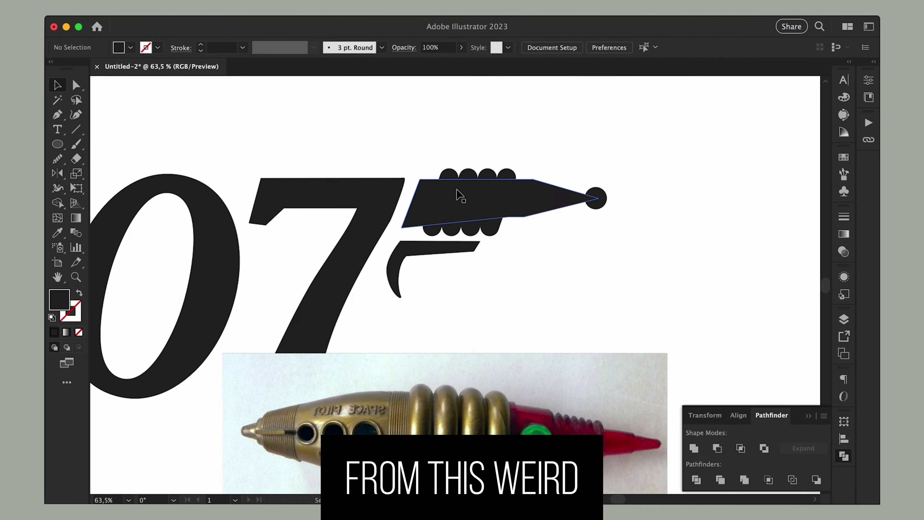
Step: Select the slanted rounded bars that form the coils across the ray-gun body
left_click(458, 196)
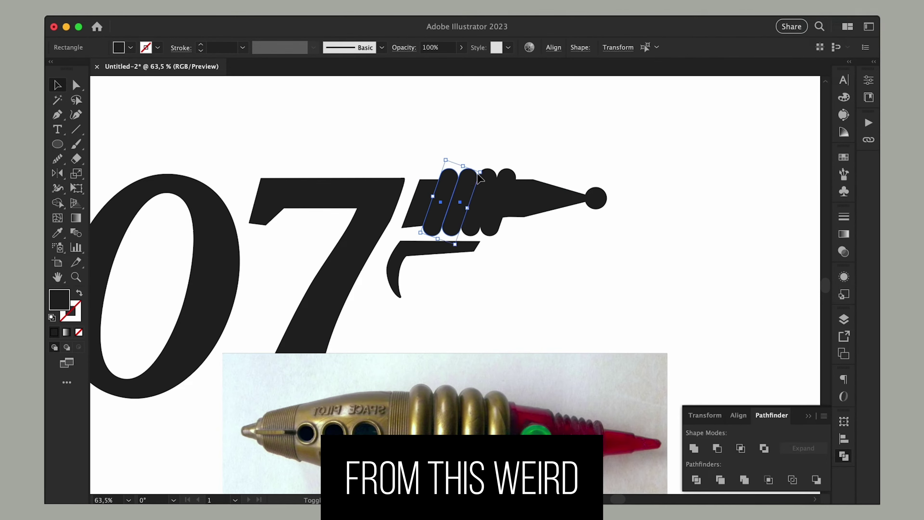
left_click(507, 171)
left_click(507, 157)
left_click(469, 176)
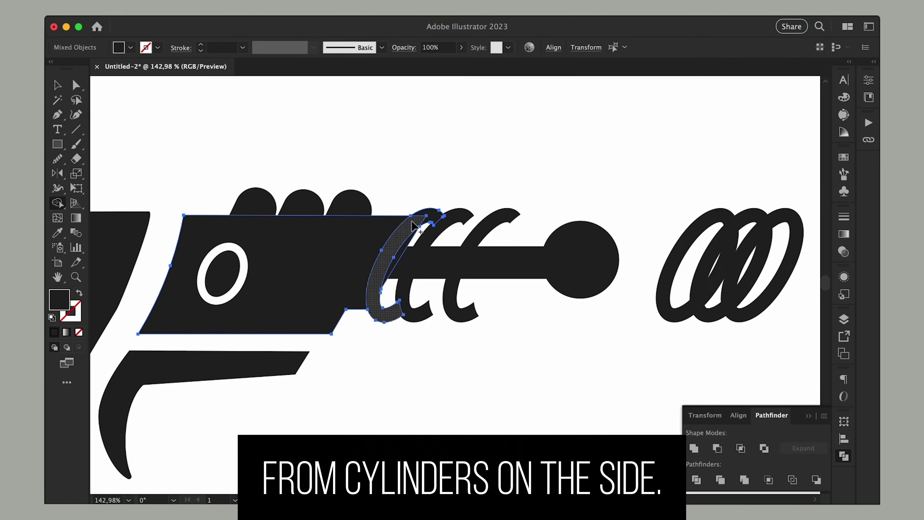
Step: Trim the lower end of the front coil where it meets the muzzle ball, leaving a gap around the ball
left_click(64, 87)
left_click(364, 164)
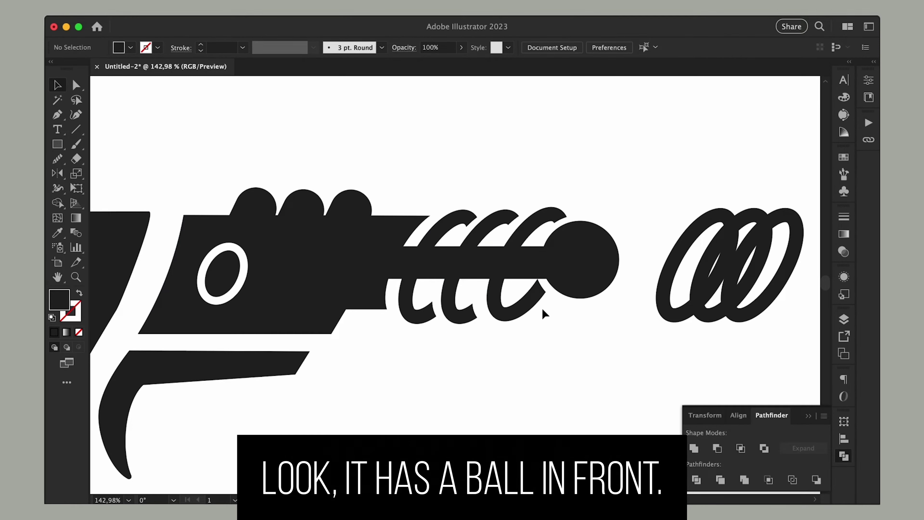
left_click(542, 297)
scroll(542, 296, "up", 5)
left_click(644, 221)
left_click(691, 200)
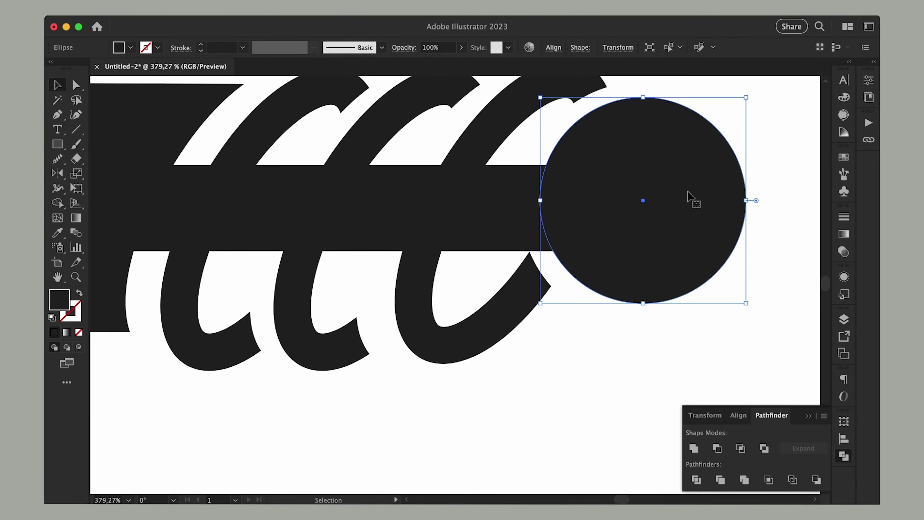
scroll(592, 335, "down", 5)
left_click(543, 418)
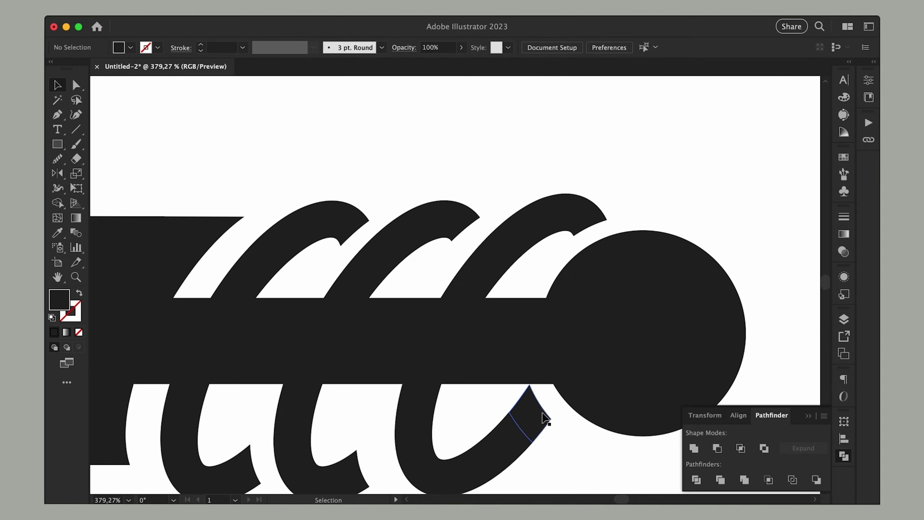
scroll(609, 217, "down", 3)
left_click(615, 257)
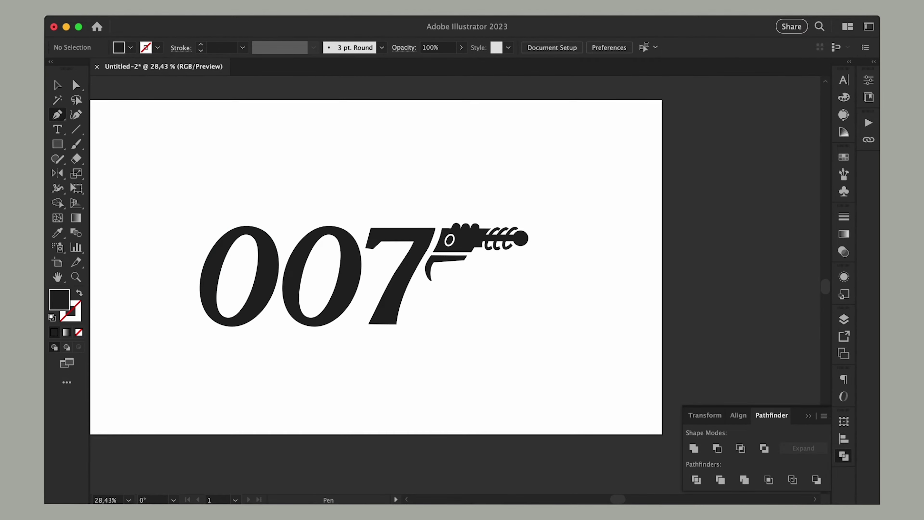
Step: Add the text "007" below the existing logo
key("super+shift+F9")
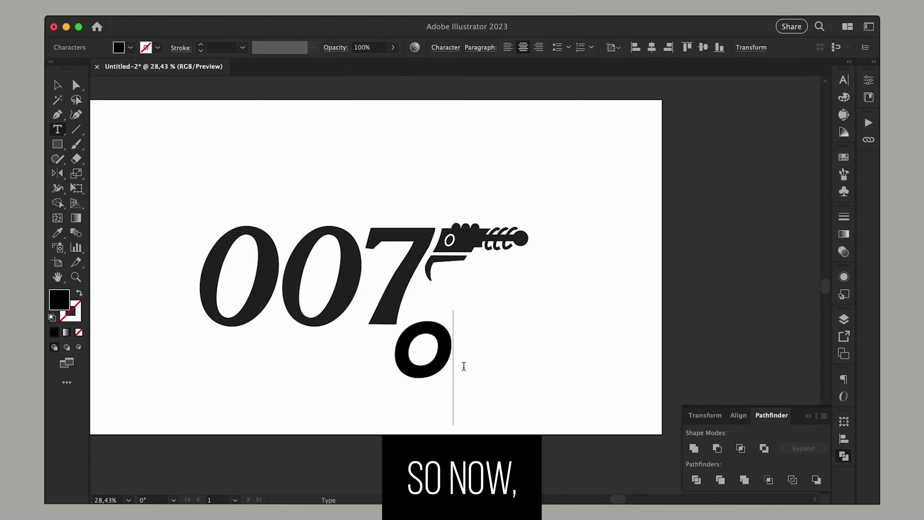
type("o7")
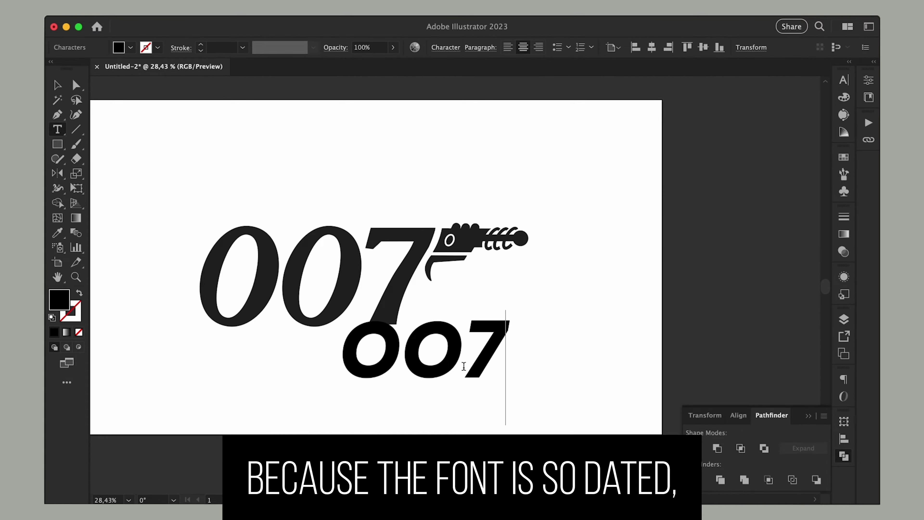
key("Escape")
Step: Set the font of the new 007 text to Bebas Neue Regular
left_click(242, 236)
left_click(401, 348)
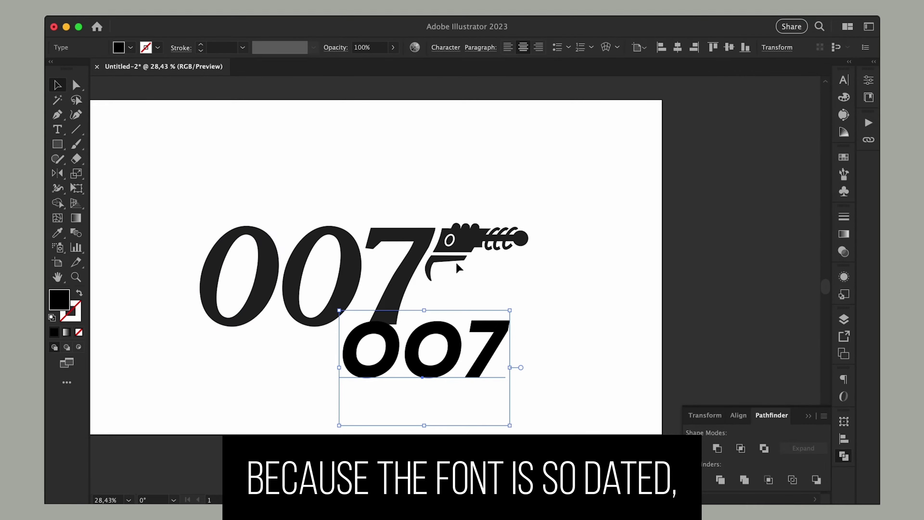
left_click(445, 47)
type("bebas")
key("Down")
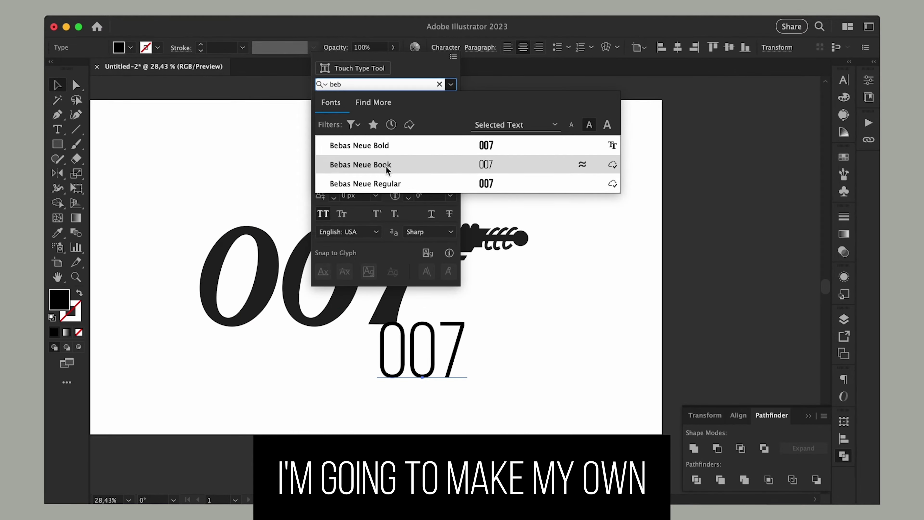
key("Return")
left_click(539, 356)
left_click(539, 360)
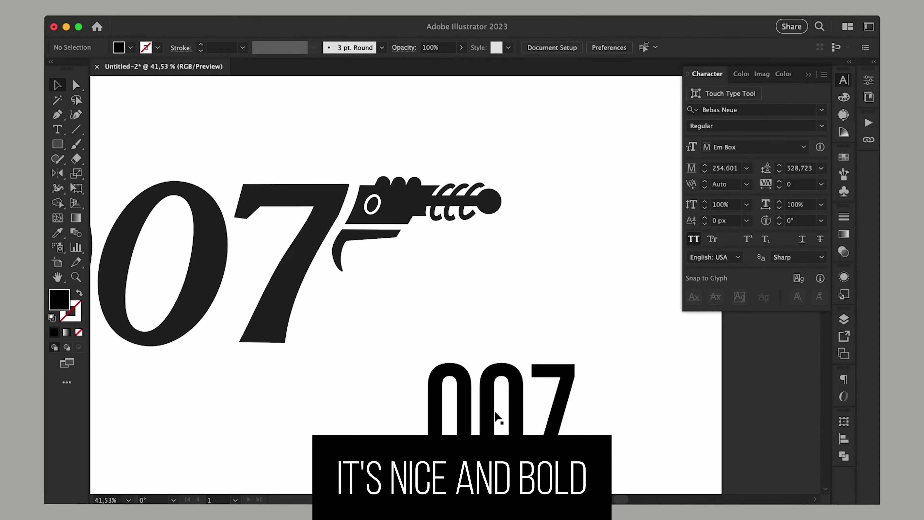
Step: Shear the new 007 text forward into an italic slant and enlarge it beneath the original logo
scroll(497, 416, "up", 2)
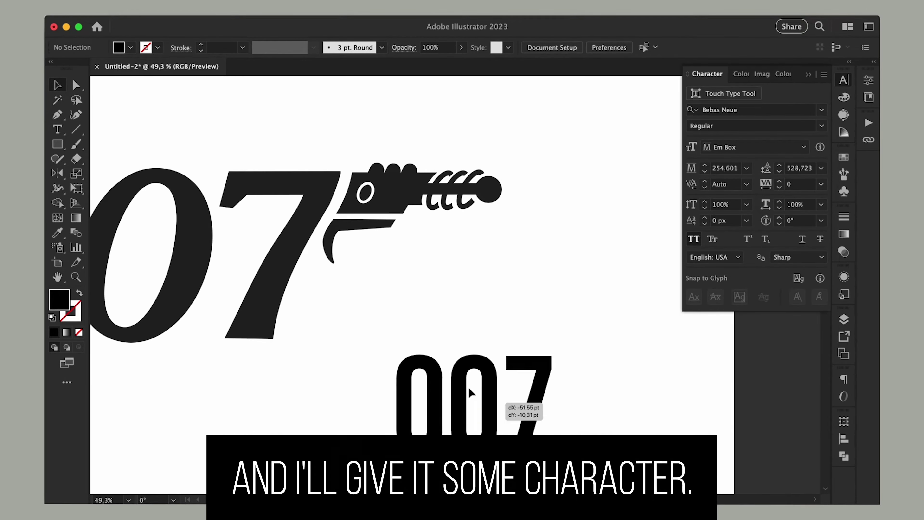
left_click(474, 413)
left_click(776, 47)
key("Up")
key("Up")
key("Up")
key("Up")
key("Up")
key("Up")
key("Up")
key("Up")
key("Up")
key("Up")
key("Up")
key("Up")
key("Up")
key("Up")
key("Up")
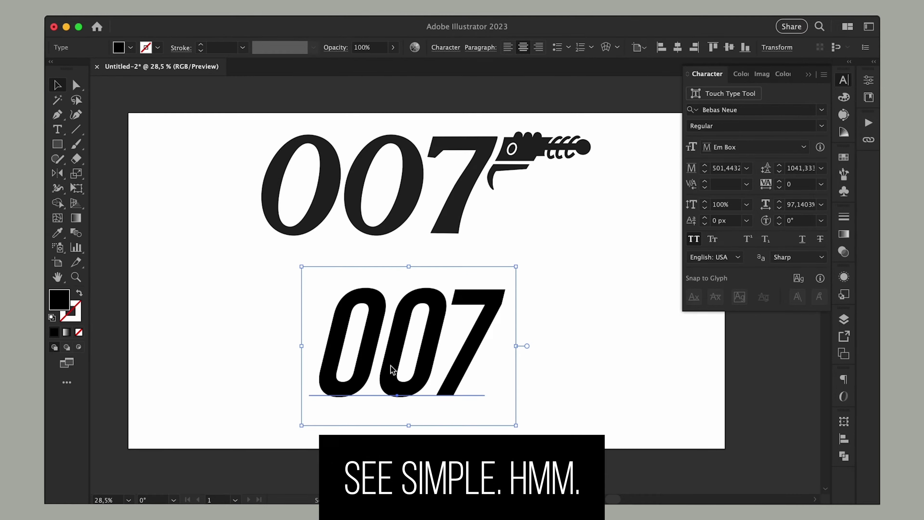
Step: Convert the slanted 007 text to outlines and erase a thin horizontal line across the middle of all three digits
right_click(390, 366)
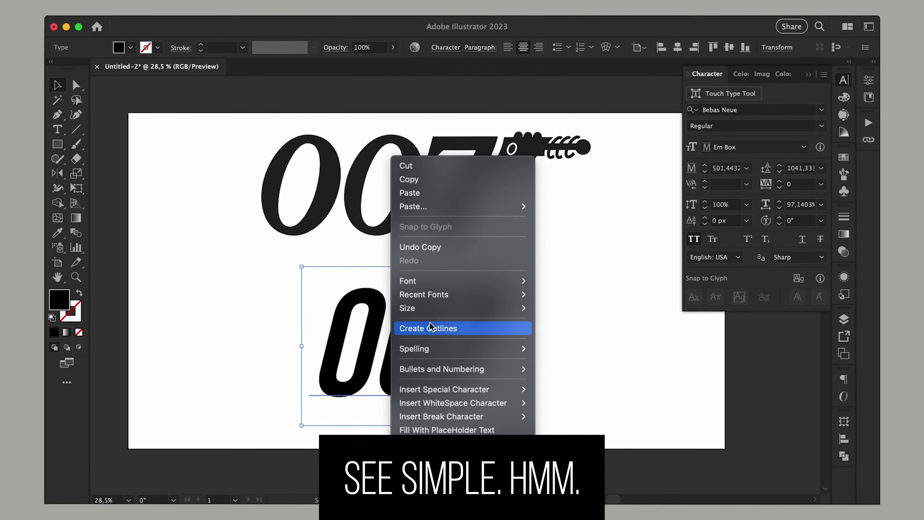
left_click(429, 325)
key("shift+e")
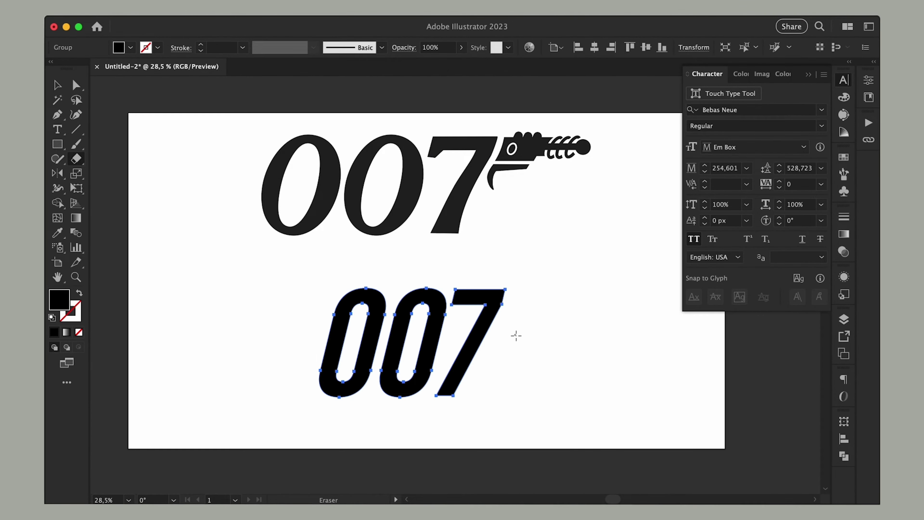
left_click_drag(516, 335, 170, 352)
Step: Ungroup the cut digits and move their upper halves down to overlap the lower halves with a sideways offset
left_click(57, 85)
left_click(231, 241)
left_click(476, 314)
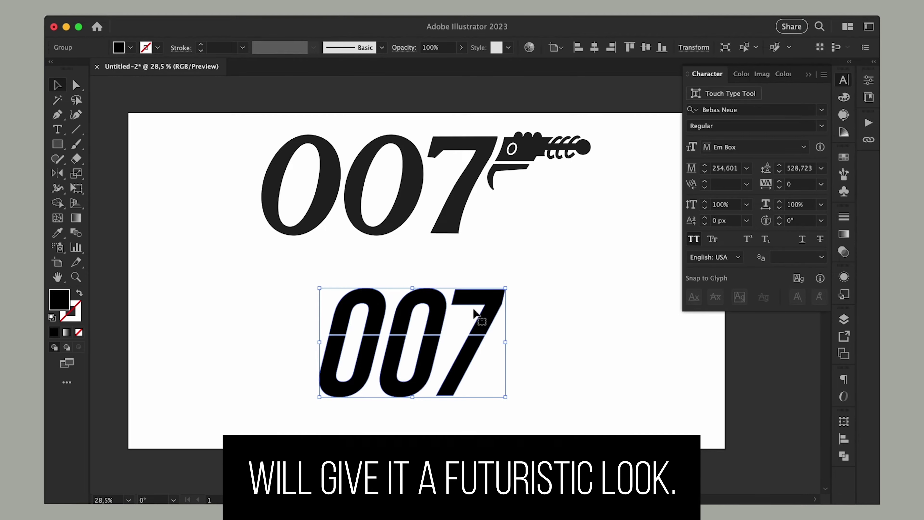
right_click(444, 344)
left_click(317, 284)
left_click_drag(291, 276, 508, 293)
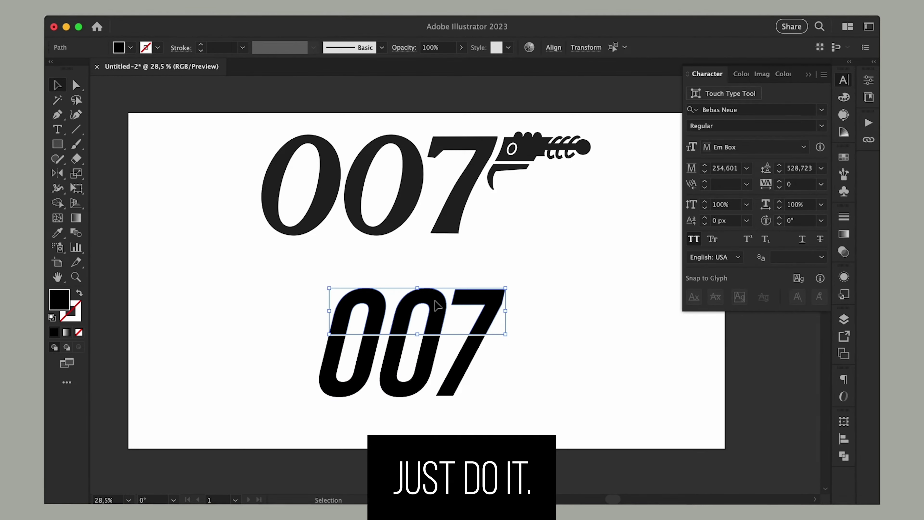
left_click_drag(438, 303, 433, 320)
Step: Move the lower halves of the 7 and the first 0 up so they overlap their upper halves further
left_click(329, 424)
left_click_drag(329, 424, 473, 356)
left_click(517, 364)
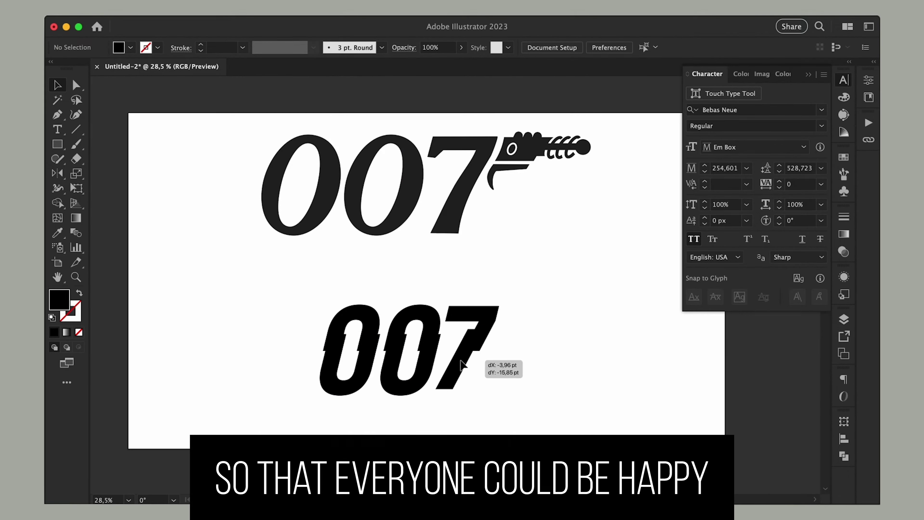
left_click(550, 354)
scroll(426, 371, "up", 5)
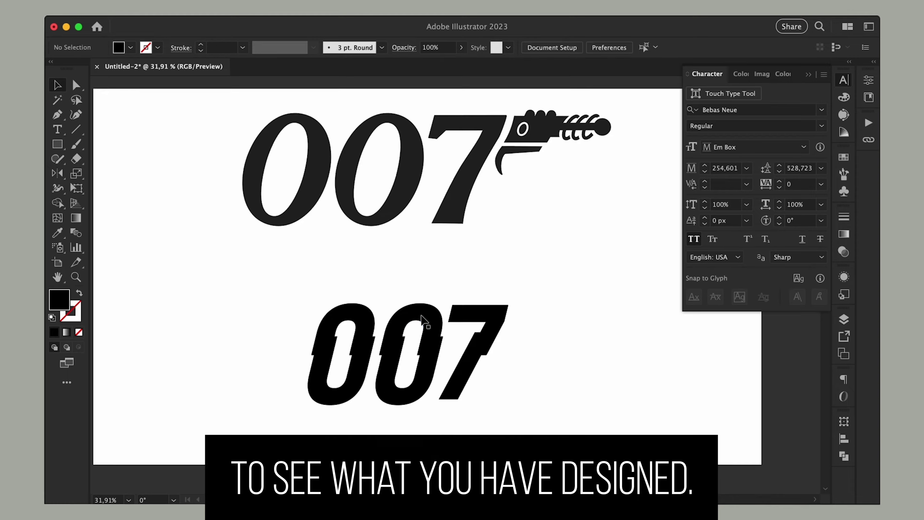
left_click_drag(290, 353, 294, 348)
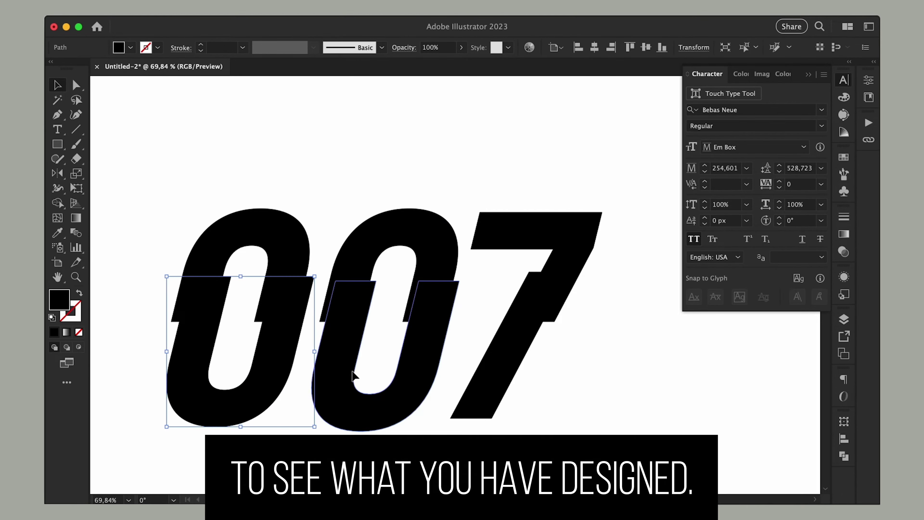
Step: Move the second 0's lower half up and the first 0's upper half slightly down to deepen their overlaps
mouse_move(357, 376)
left_mouse_down()
mouse_move(347, 382)
mouse_move(353, 365)
left_mouse_up()
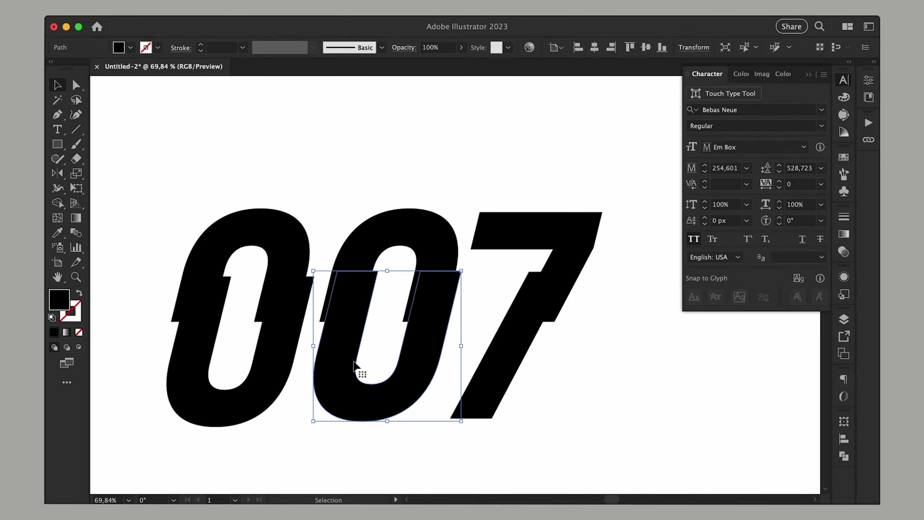
left_click(365, 193)
left_click_drag(289, 237, 289, 241)
left_click(342, 178)
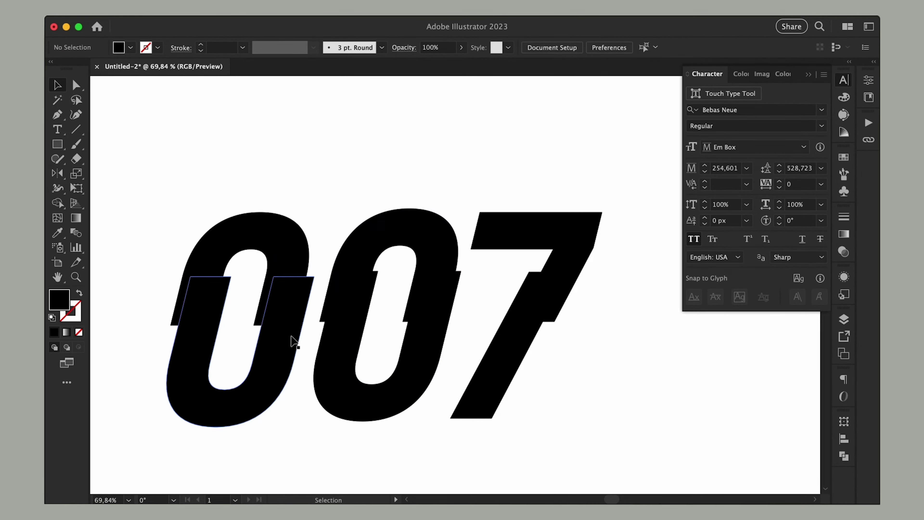
Step: Select both halves of the first 0 and rotate them together by half a turn
left_click(283, 339)
left_click_drag(287, 191, 221, 361)
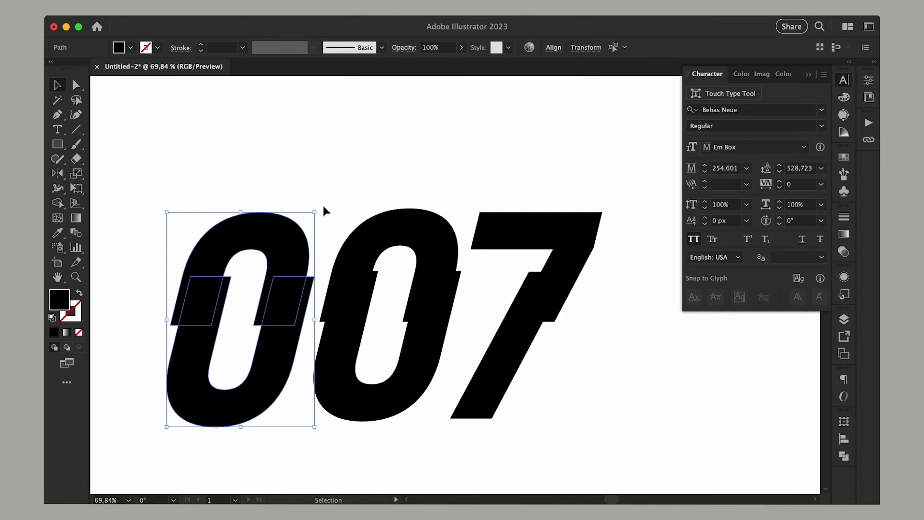
left_click_drag(322, 209, 159, 403)
left_click(288, 150)
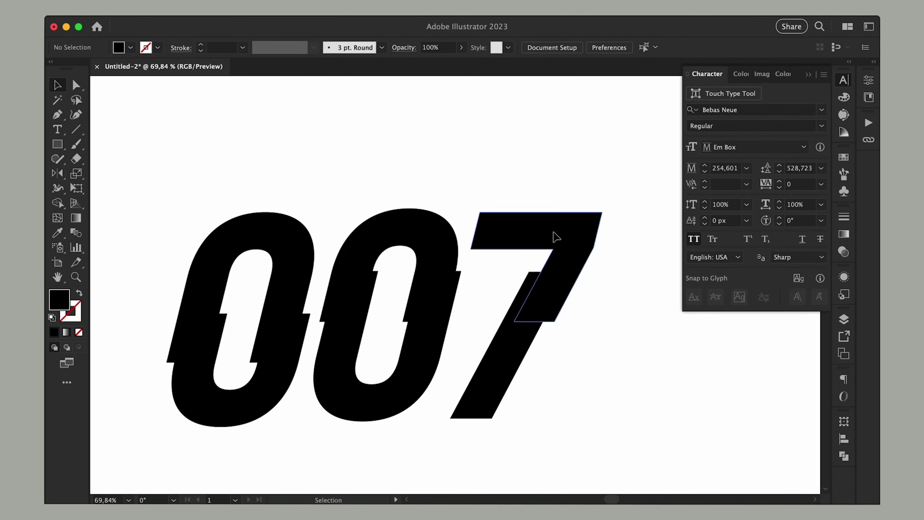
Step: Nudge the upper half of the 7 down and its lower half up so the two halves overlap further
left_click_drag(553, 232, 553, 235)
left_click_drag(498, 394, 501, 388)
left_click_drag(580, 235, 574, 243)
left_click(523, 327)
left_click(572, 306)
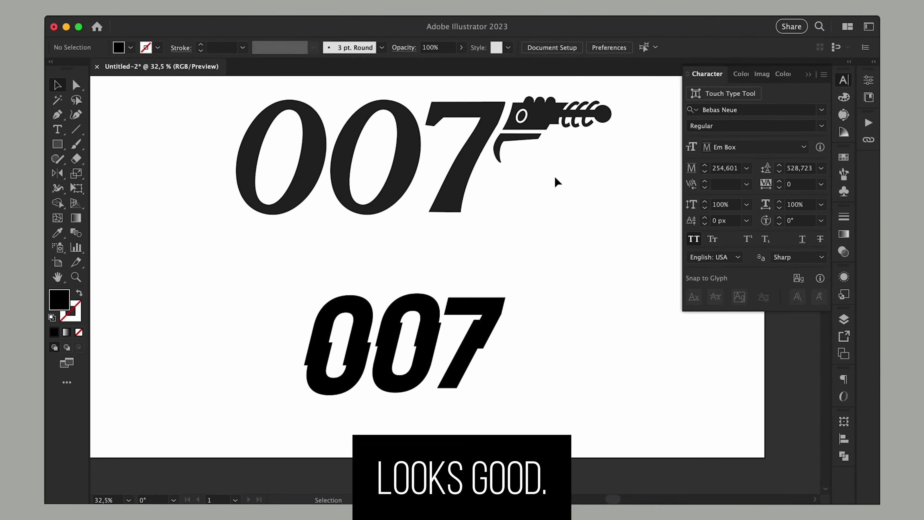
left_click_drag(590, 197, 527, 98)
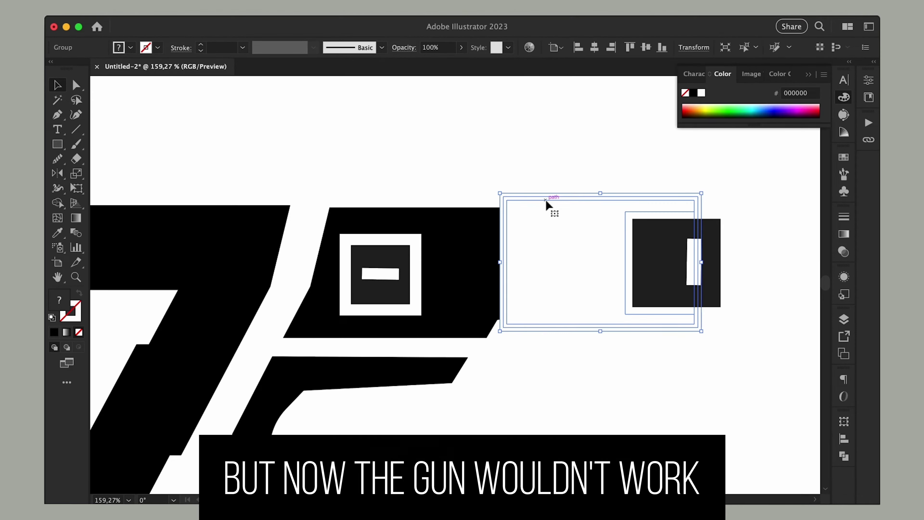
Step: Fill the rectangular barrel group with the black sampled from the 7
key("i")
left_click(264, 215)
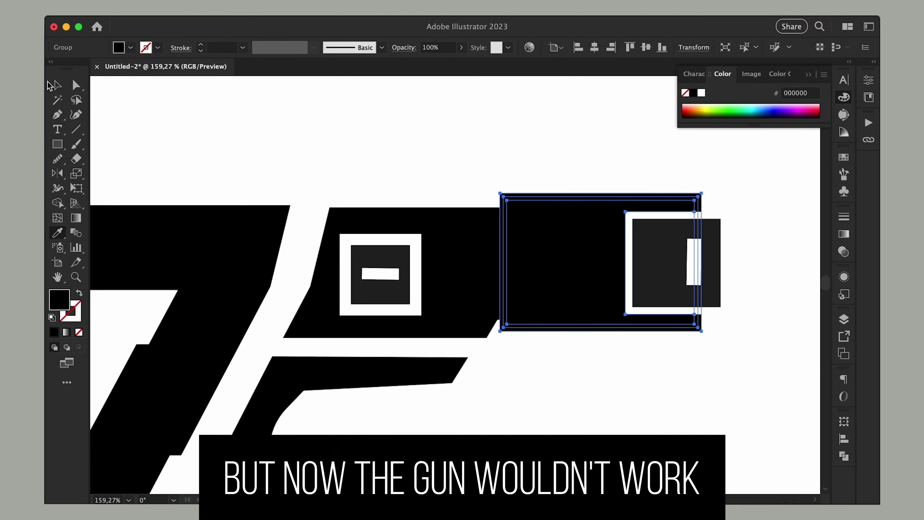
left_click(53, 85)
Step: Isolate the barrel group and delete its surplus outer frames, keeping only the innermost notched shape
double_click(521, 204)
left_click(515, 200)
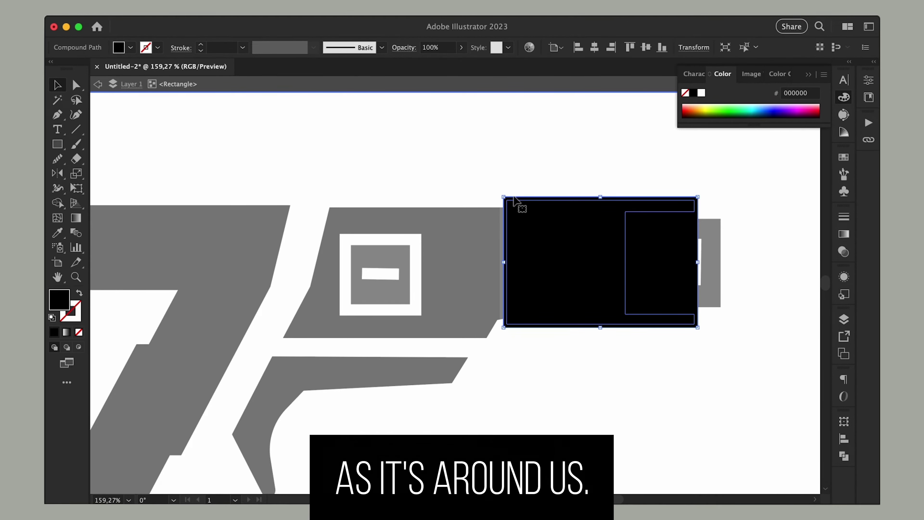
double_click(499, 176)
left_click(502, 222)
key("Delete")
double_click(504, 222)
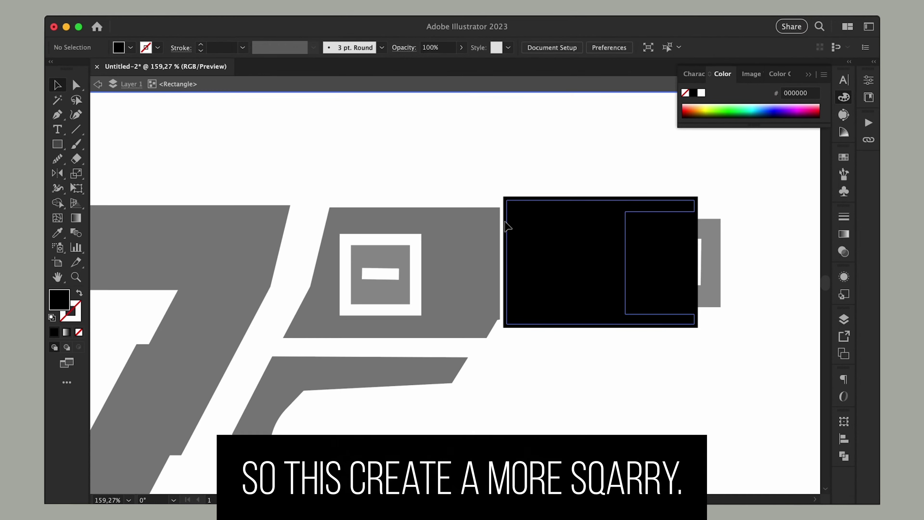
left_click(508, 226)
left_click_drag(524, 228, 525, 257)
key("super+z")
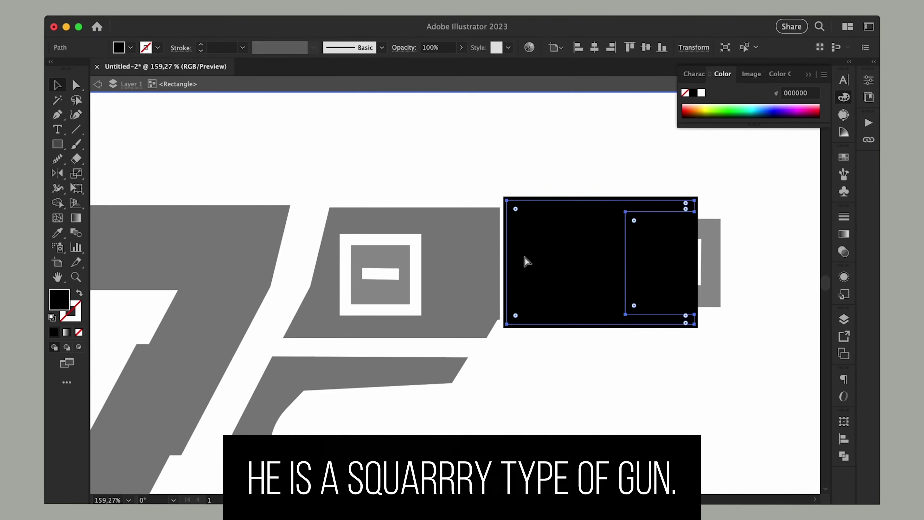
key("Delete")
left_click(514, 200)
key("Delete")
key("super+z")
double_click(539, 344)
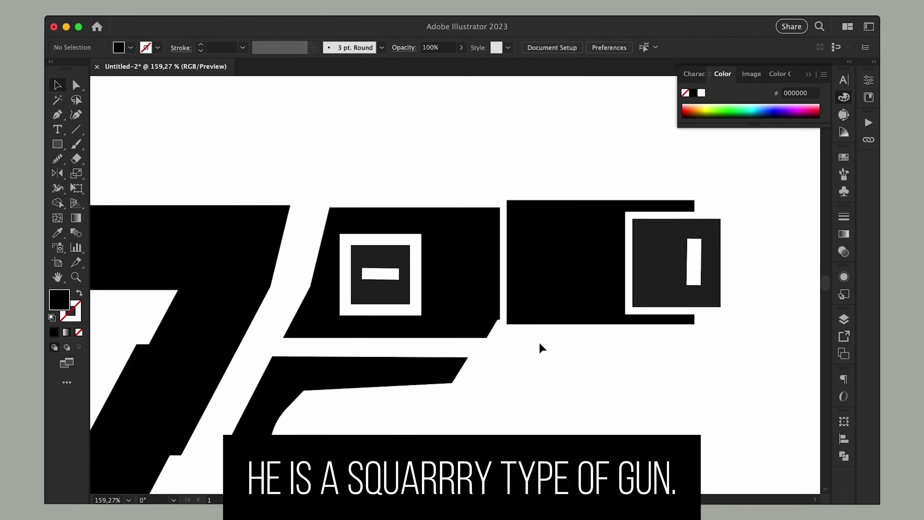
Step: Remove the thin frame around the square muzzle piece with Shape Builder
left_click(695, 264)
scroll(695, 263, "up", 4)
key("shift+m")
left_click(573, 175, "alt")
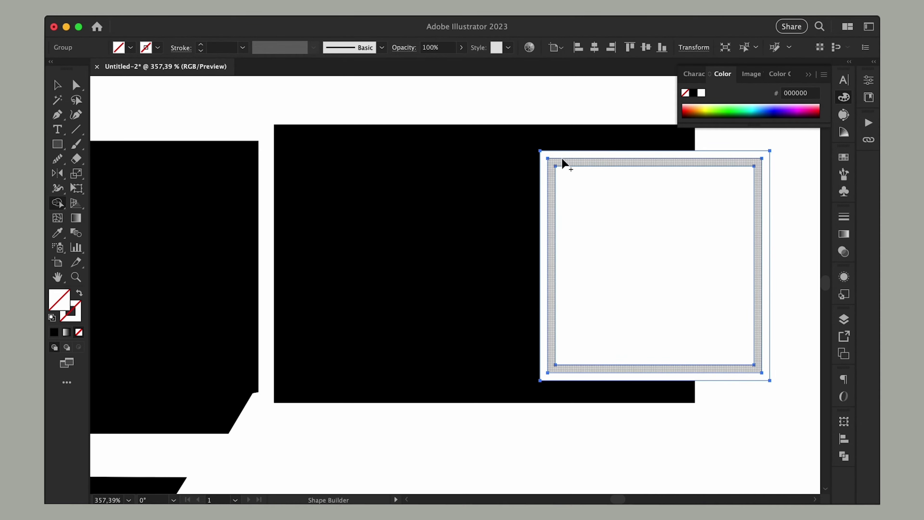
left_click_drag(560, 161, 558, 153)
left_click(350, 107)
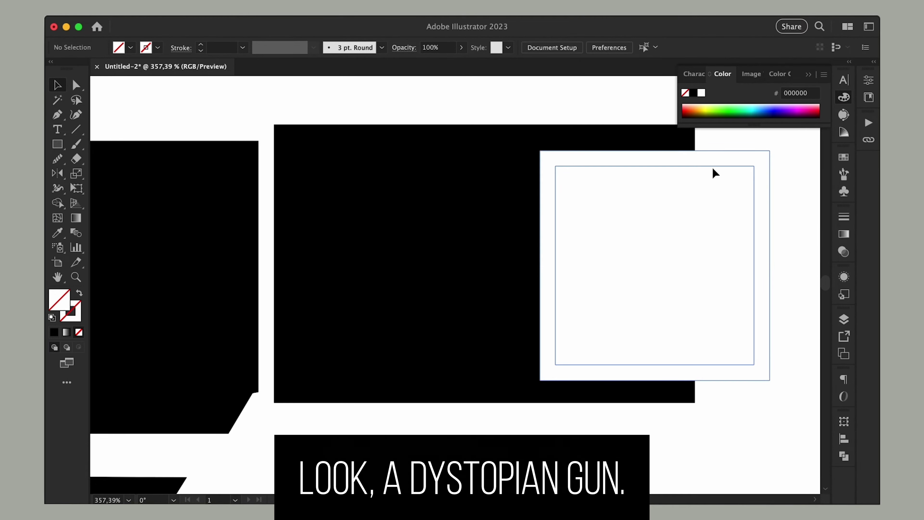
Step: Fill the inner muzzle square with black sampled from the barrel
double_click(715, 175)
key("i")
left_click(452, 241)
left_click(58, 85)
double_click(207, 123)
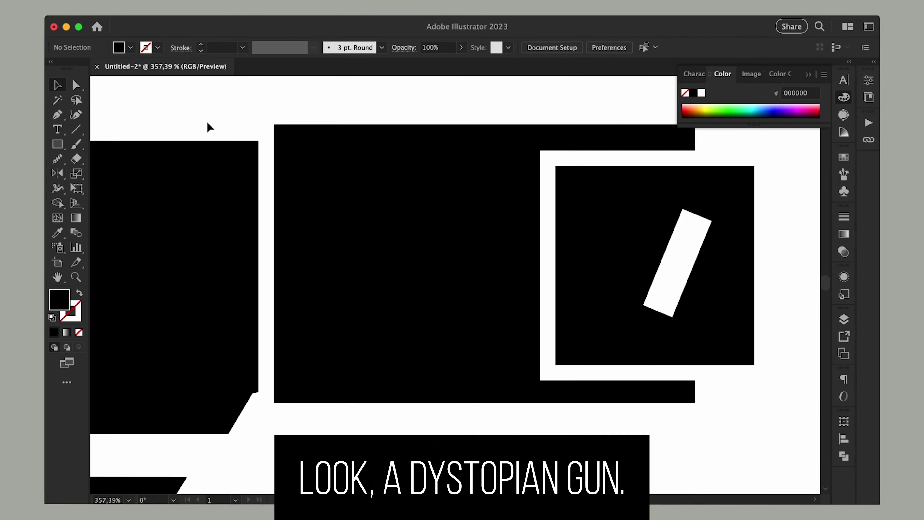
double_click(706, 150)
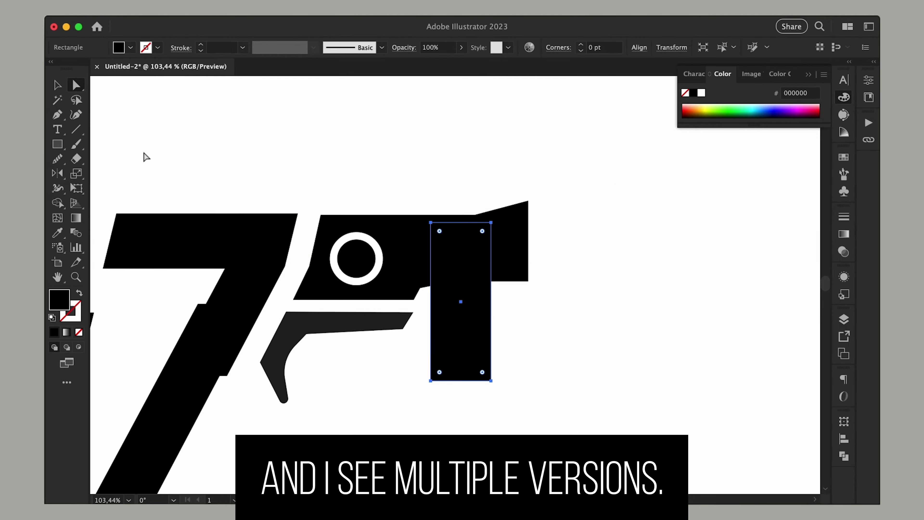
Step: Shorten the tall rectangle under the barrel to a low block and pull the muzzle's upper front corner forward and down
key("v")
left_click_drag(462, 380, 460, 296)
left_click(518, 243)
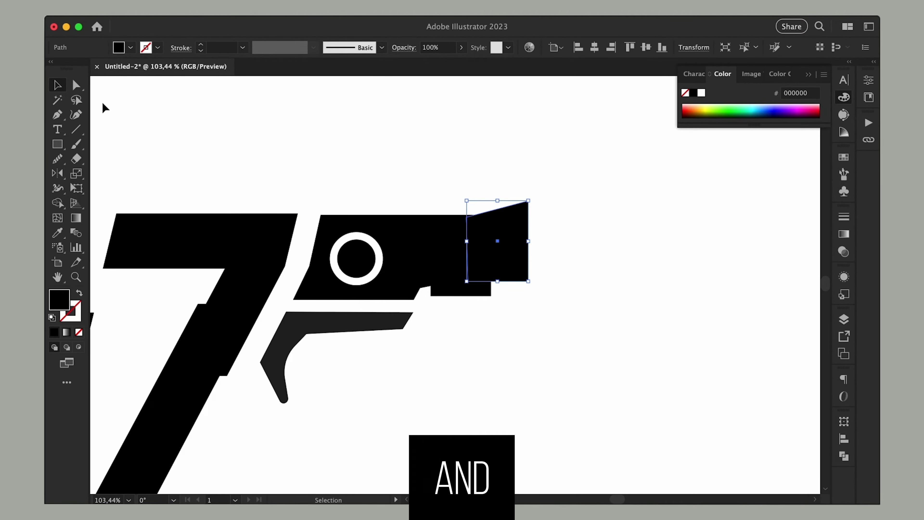
key("a")
left_click_drag(529, 201, 542, 211)
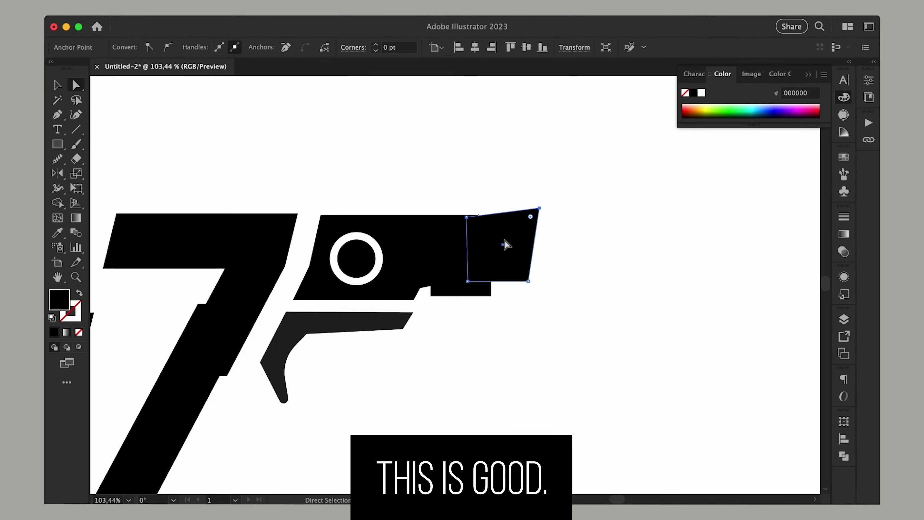
Step: Nudge the muzzle piece back and slightly up, and shift its lower front corner inward and up
key("v")
key("super+shift+a")
left_click_drag(508, 237, 502, 235)
left_click(574, 233)
left_click_drag(523, 280, 518, 277)
left_click(547, 291)
scroll(538, 358, "down", 3)
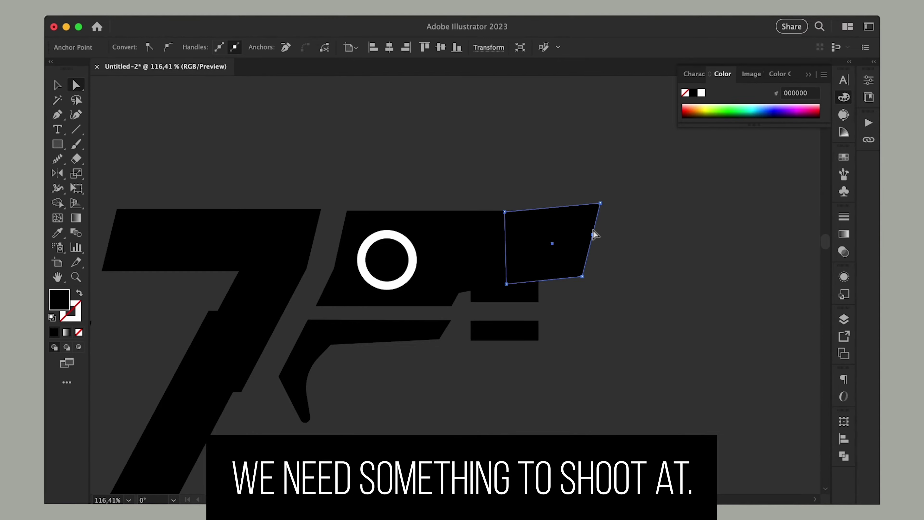
Step: Try to sharpen the muzzle's front edge by pulling out added anchor points, and undo it
left_click_drag(600, 233, 619, 230)
left_click(56, 115)
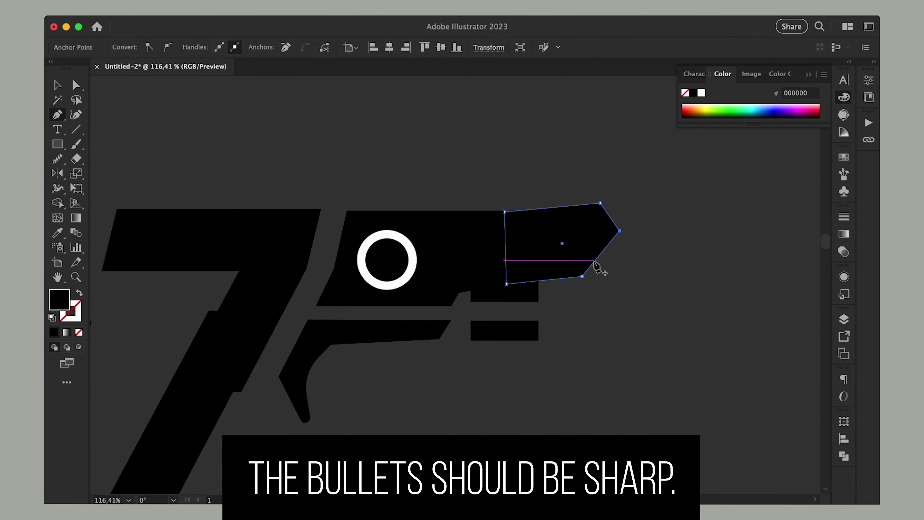
left_click_drag(594, 262, 622, 252)
scroll(619, 320, "down", 4)
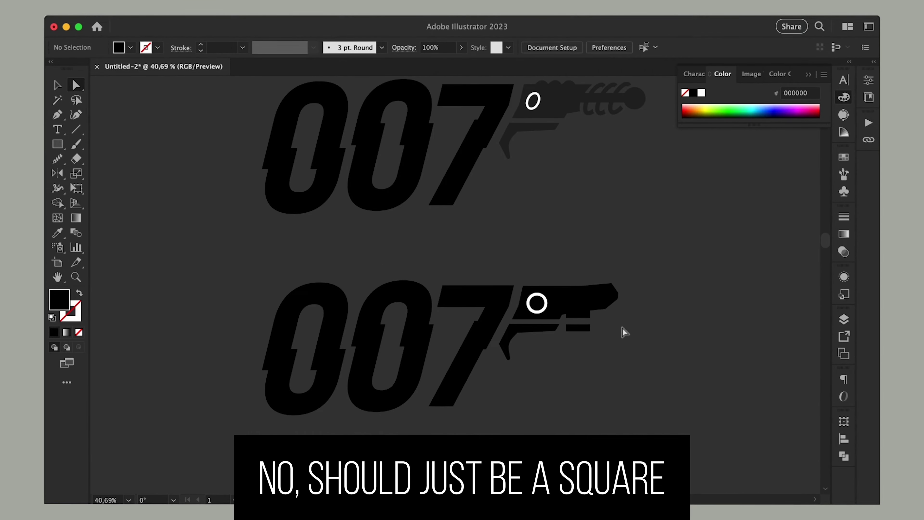
left_click(622, 327)
key("super+z")
left_click(621, 327)
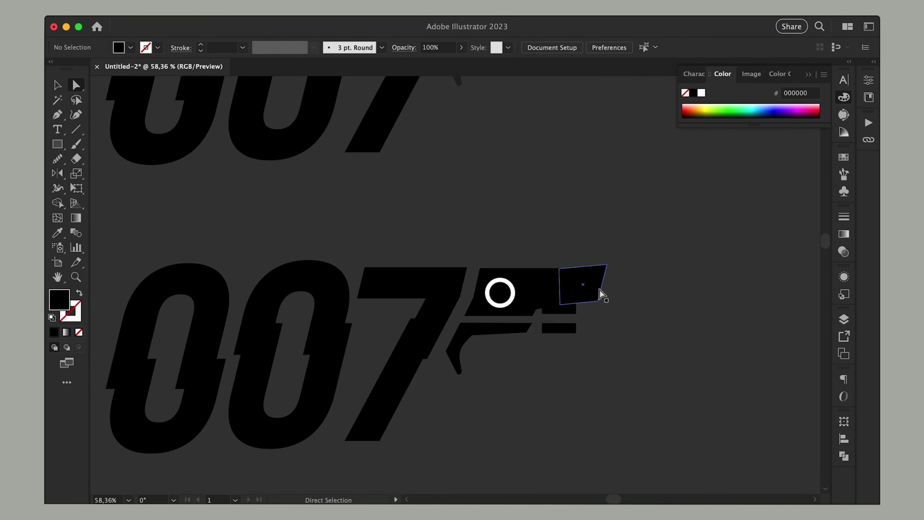
Step: Draw a large black circle over the 007 logo, nearly as tall as the artboard
key("super+0")
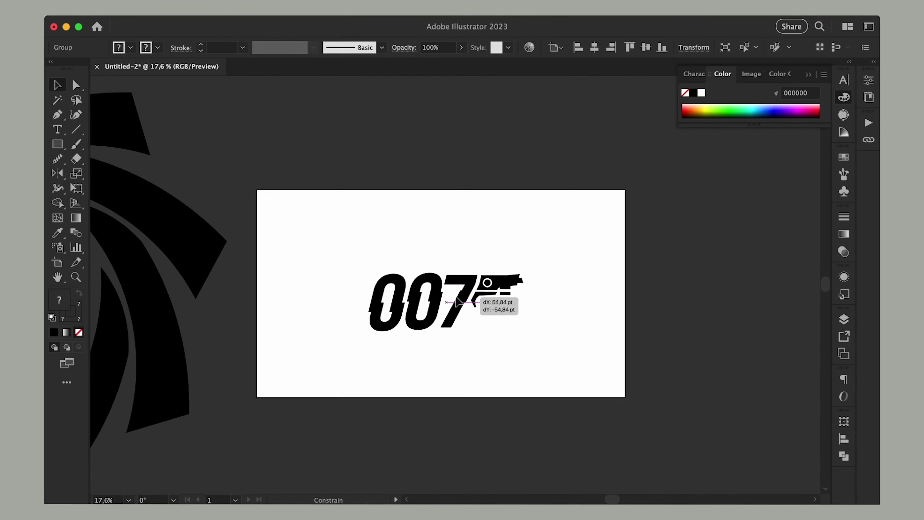
left_click(57, 147)
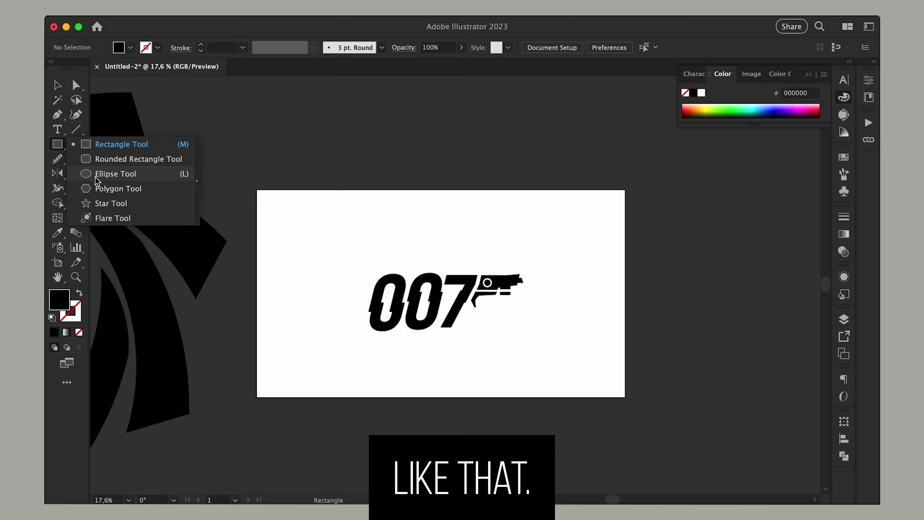
left_click(102, 174)
left_click_drag(363, 205, 530, 371)
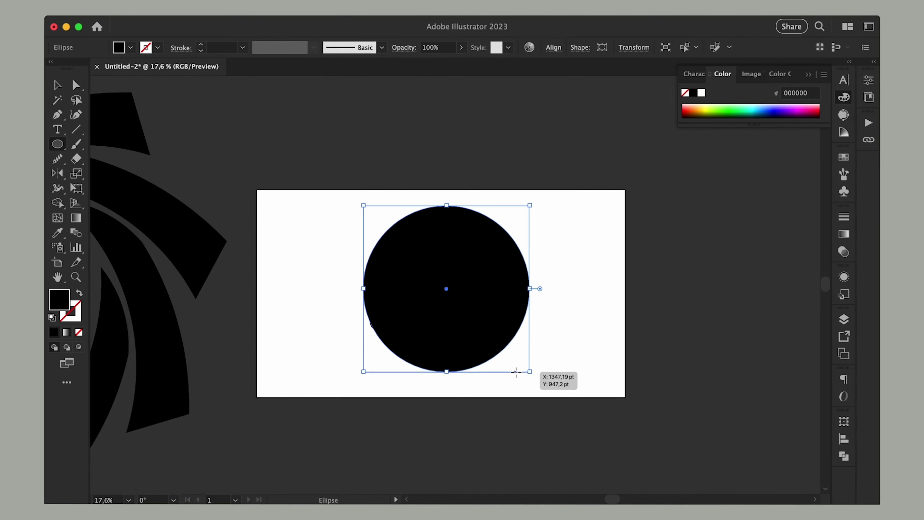
key("v")
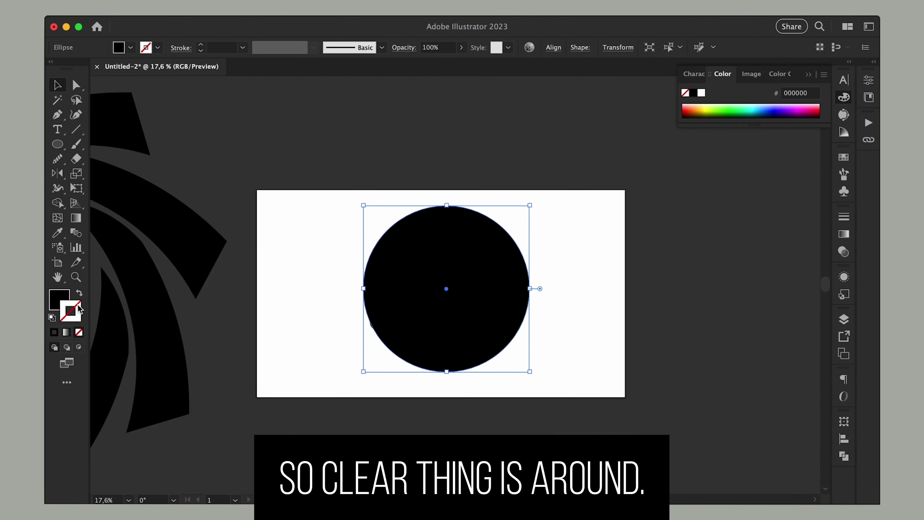
Step: Give the circle a red f41111 stroke and remove its fill
double_click(76, 307)
left_click(478, 190)
left_click(448, 195)
left_click(595, 194)
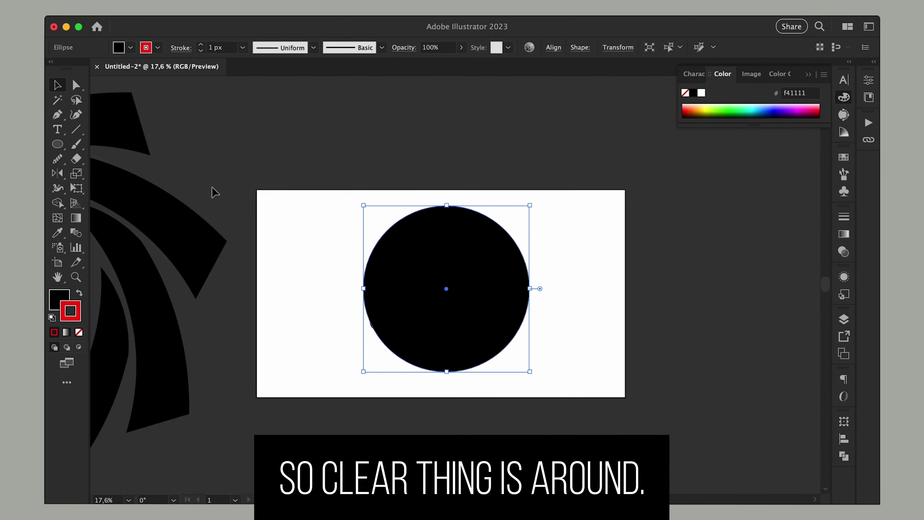
left_click(65, 297)
left_click(79, 332)
Step: Duplicate the red circle outline with diagonal offsets to make three overlapping circles around the logo
left_click(266, 146)
left_click_drag(459, 214, 418, 208)
scroll(419, 205, "up", 3)
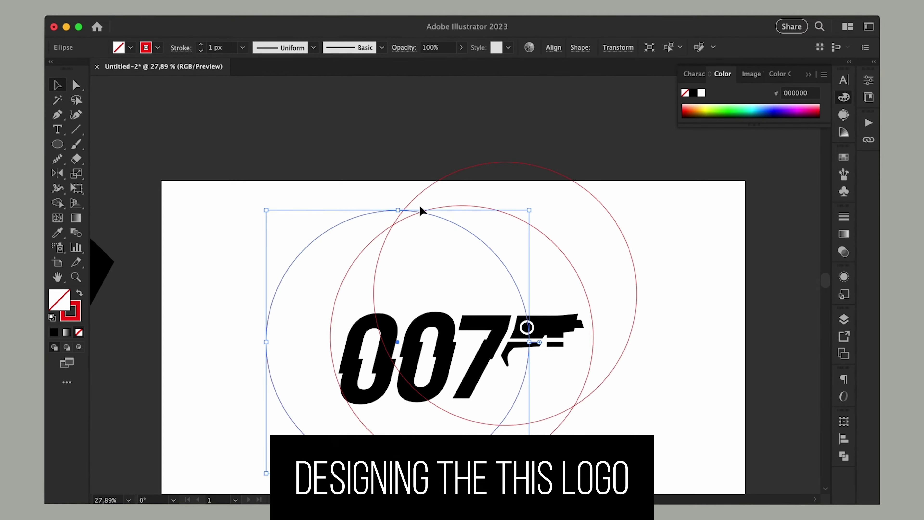
Step: Divide the overlapping circles with Shape Builder and delete the surplus outline to get a crescent blade
key("super+a")
key("shift+m")
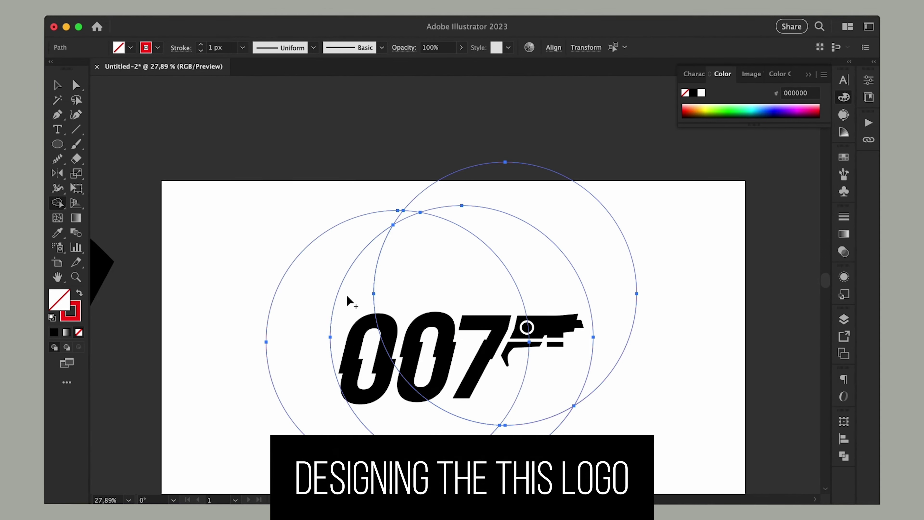
left_click(57, 87)
left_click(437, 237)
left_click(438, 214)
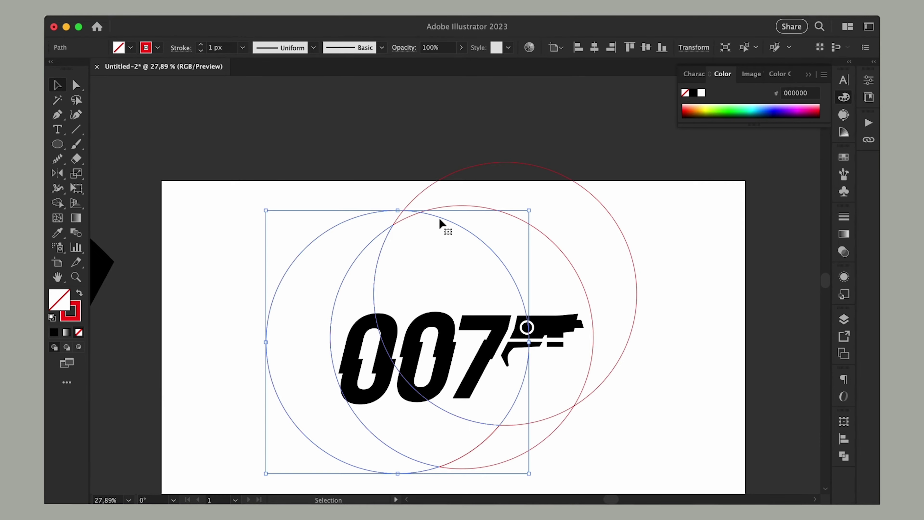
key("Delete")
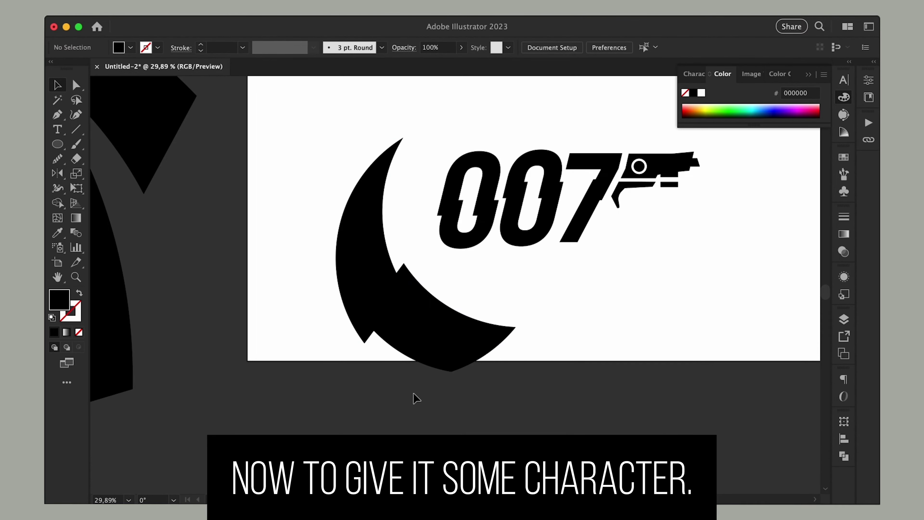
Step: Group the two black crescent pieces and turn the group into a Radial repeat
key("super+g")
left_click_drag(413, 393, 382, 332)
scroll(337, 225, "down", 2)
left_click(237, 1)
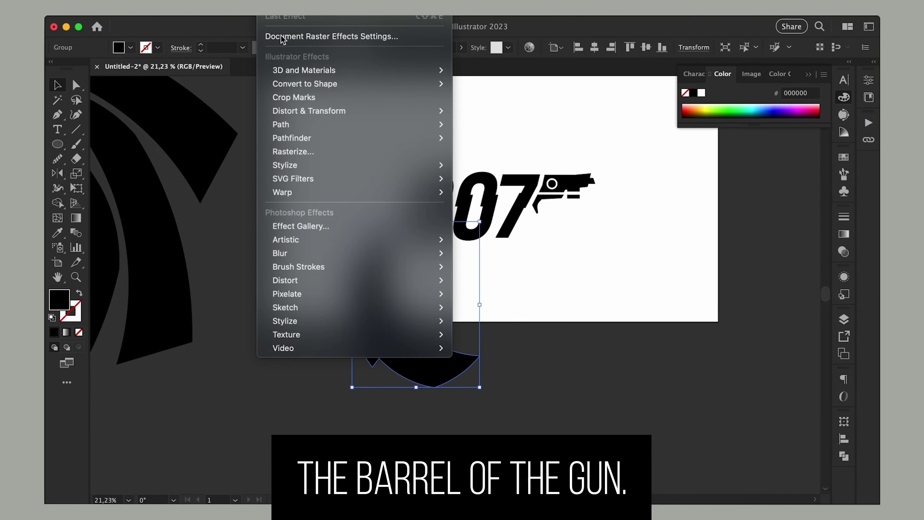
left_click(266, 1)
left_click(169, 1)
mouse_move(204, 363)
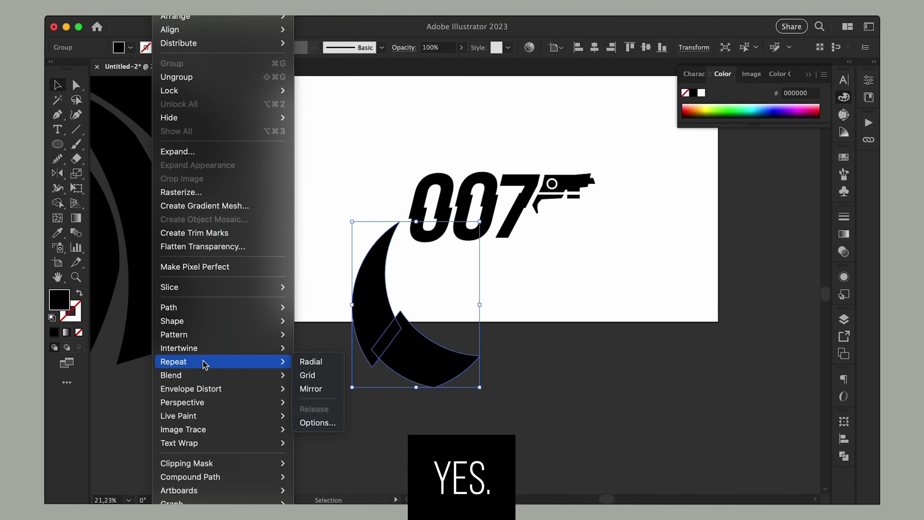
left_click(309, 362)
Step: Reposition and rotate the crescent blade inside the radial repeat so its copies swirl around the 007 logo
left_click_drag(427, 363, 504, 148)
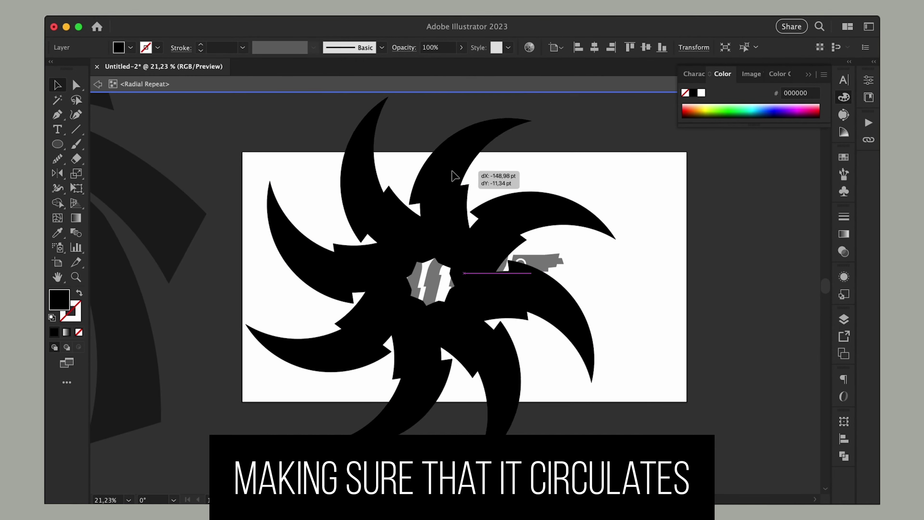
left_click_drag(458, 181, 319, 297)
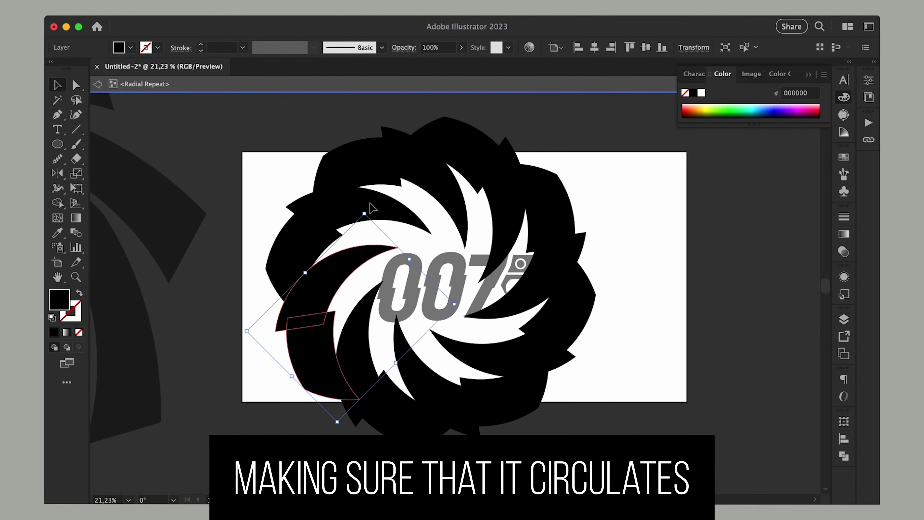
left_click_drag(367, 211, 420, 201)
left_click_drag(356, 275, 337, 292)
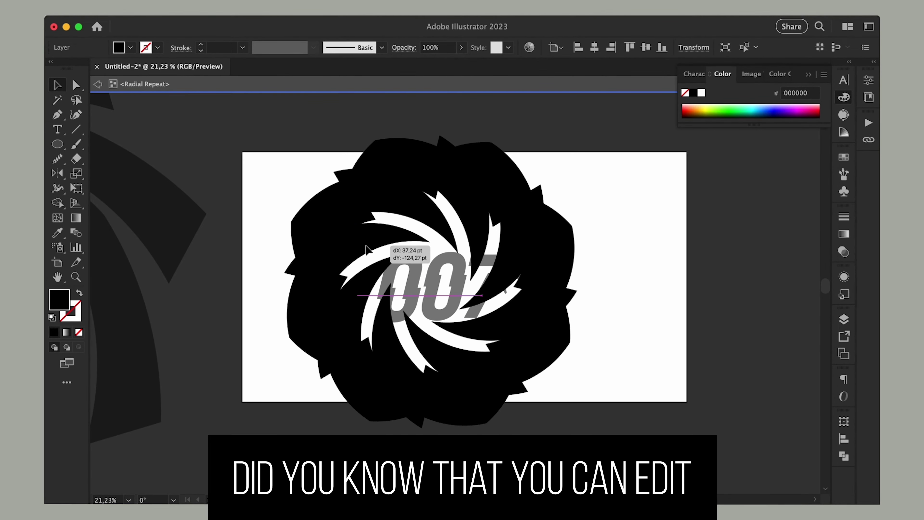
left_click_drag(433, 214, 485, 206)
left_click_drag(315, 285, 315, 263)
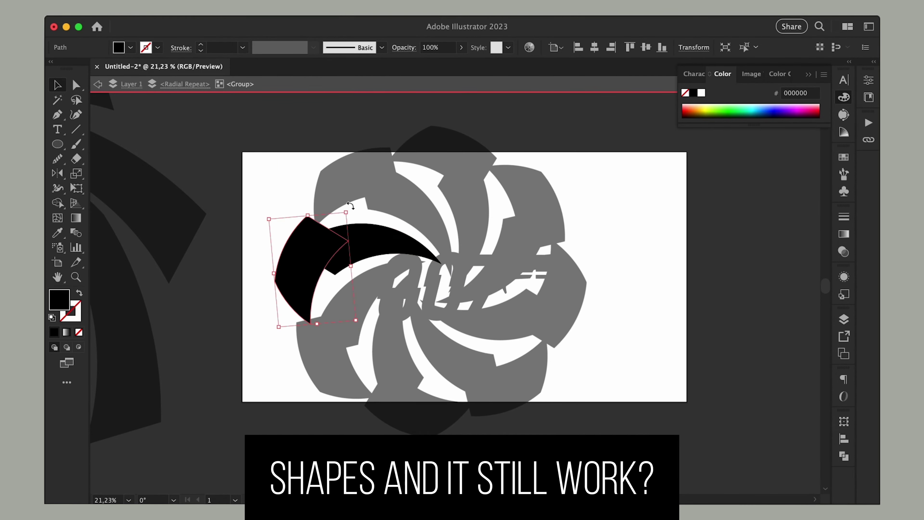
Step: Rotate the blade's outer segment slightly clockwise, shift it against the inner crescent, and exit isolation mode
left_click_drag(350, 207, 367, 220)
left_click_drag(314, 275, 320, 272)
scroll(494, 313, "down", 5)
key("Escape")
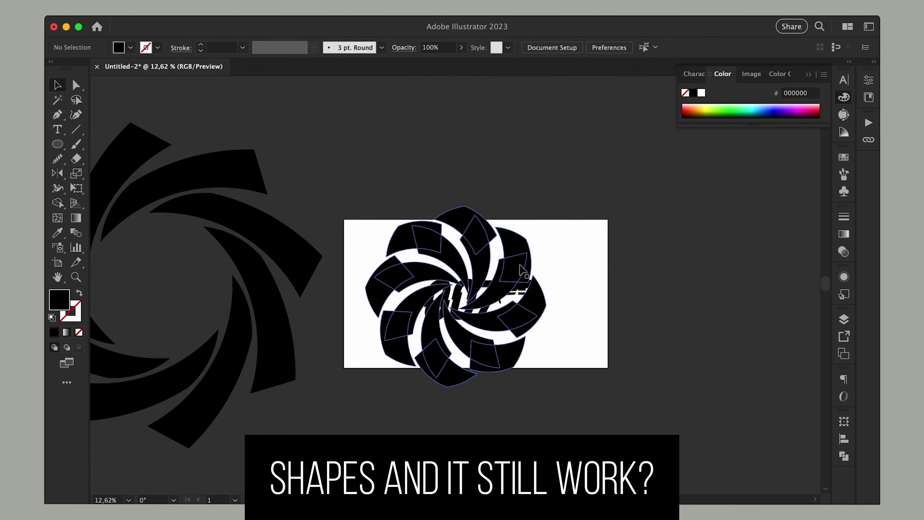
Step: Enlarge the radial repeat and shift its source blade so the spiral opens a round centre around the 007 logo
left_click(540, 221)
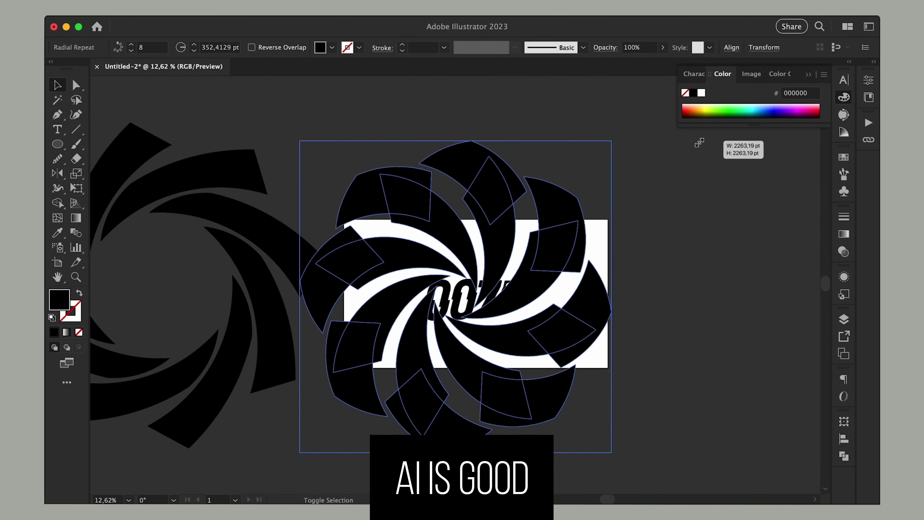
left_click_drag(697, 140, 588, 258)
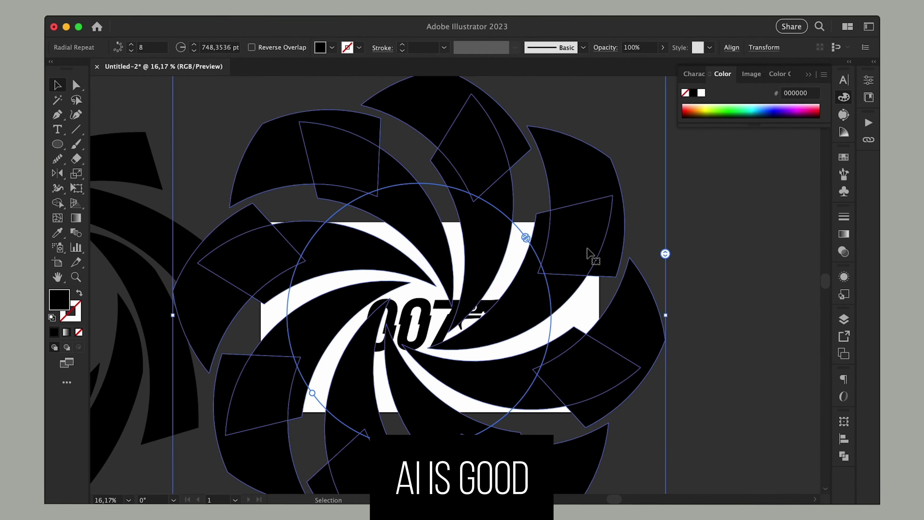
double_click(561, 262)
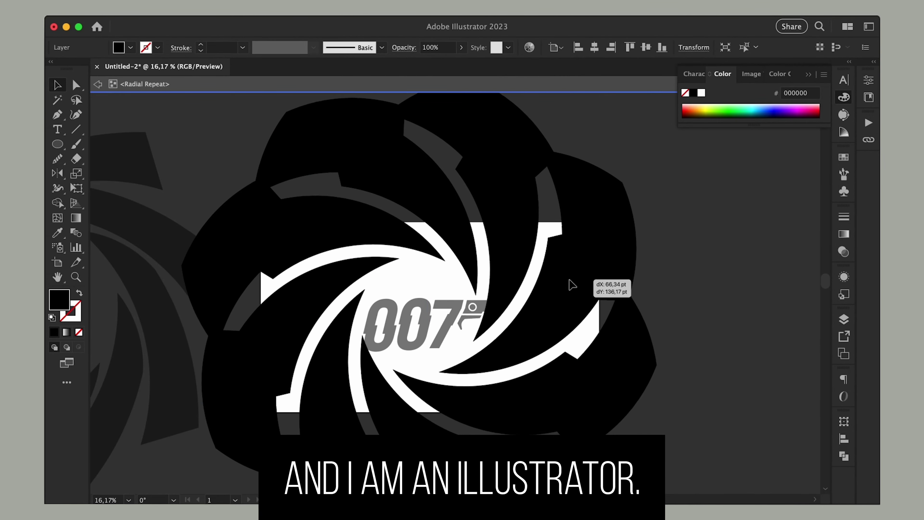
left_click_drag(572, 283, 568, 302)
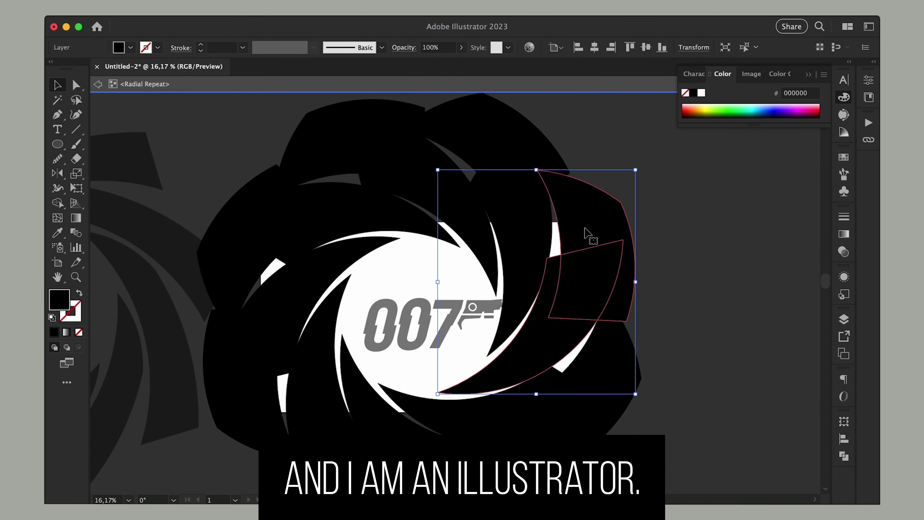
Step: Isolate the outer segment of the enlarged blade, rotate and move it outward, and return to the full artwork
double_click(587, 234)
mouse_move(587, 234)
left_mouse_down()
mouse_move(595, 227)
mouse_move(586, 230)
left_mouse_up()
left_click(580, 259)
left_click_drag(662, 263, 611, 233)
left_click(617, 205)
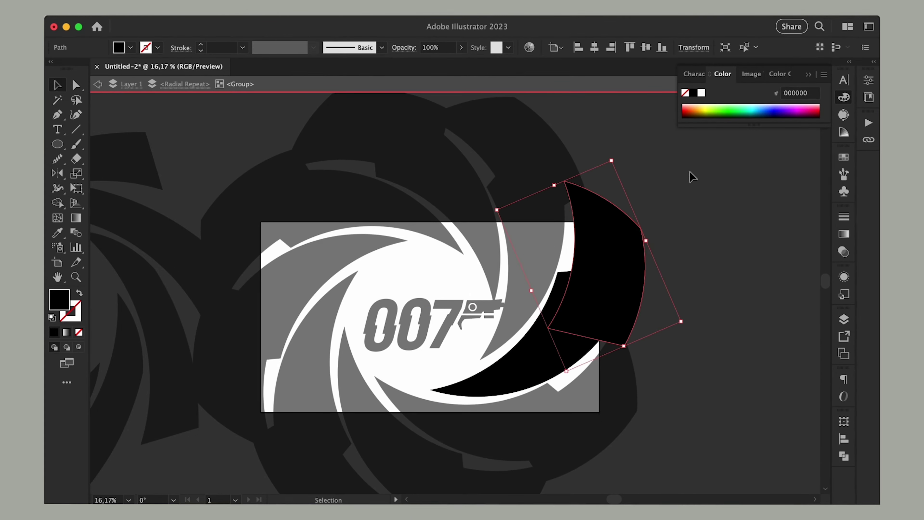
double_click(690, 185)
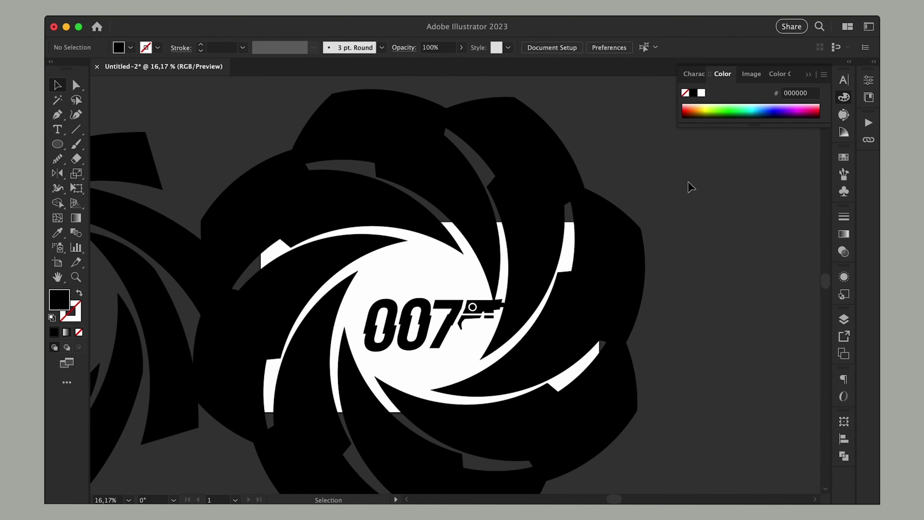
Step: Delete the old spiral ring beside the artboard and select the radial repeat around the logo
scroll(258, 192, "left", 5)
scroll(258, 192, "down", 3)
left_click(258, 192)
key("Delete")
left_click(355, 185)
scroll(356, 186, "up", 5)
scroll(356, 186, "down", 5)
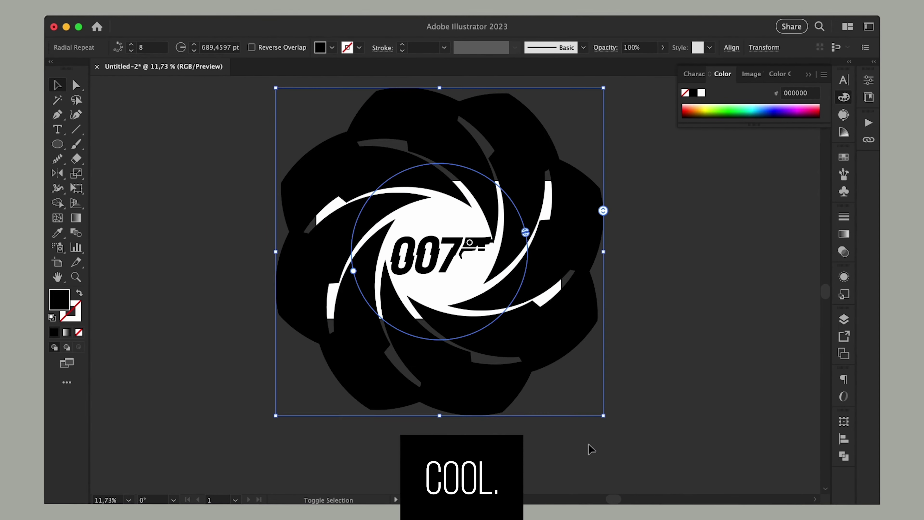
Step: Enlarge the spiral ring slightly around the 007 logo and open its radial repeat for editing
left_click_drag(602, 415, 633, 445)
left_click(632, 423)
double_click(561, 264)
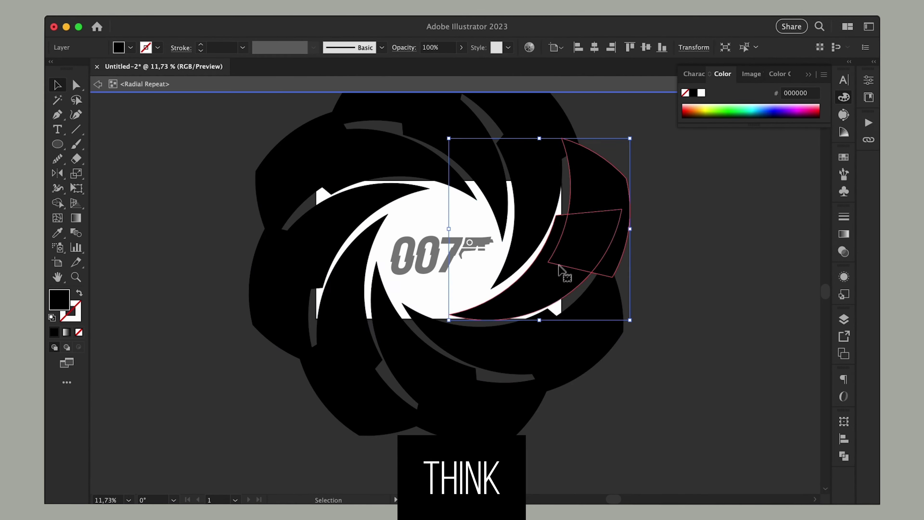